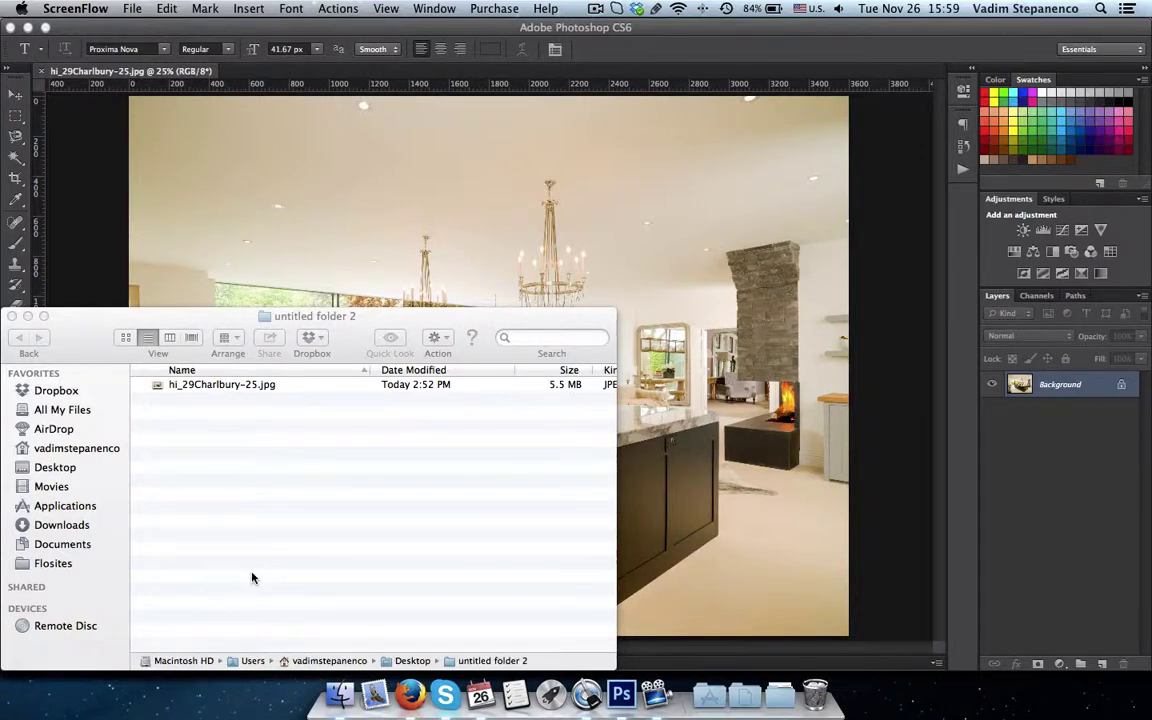
Step: Quick Look the original 5.5 MB hi_29Charlbury-25.jpg in Finder, then return to Photoshop
click(212, 394)
click(207, 389)
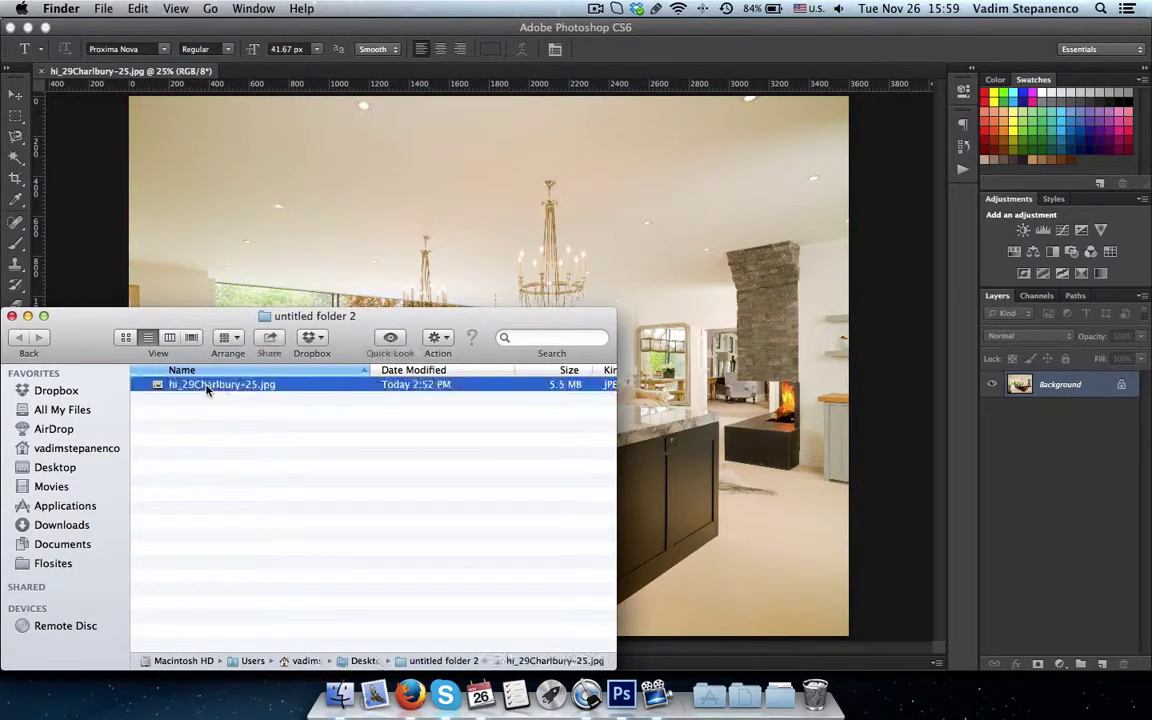
key(space)
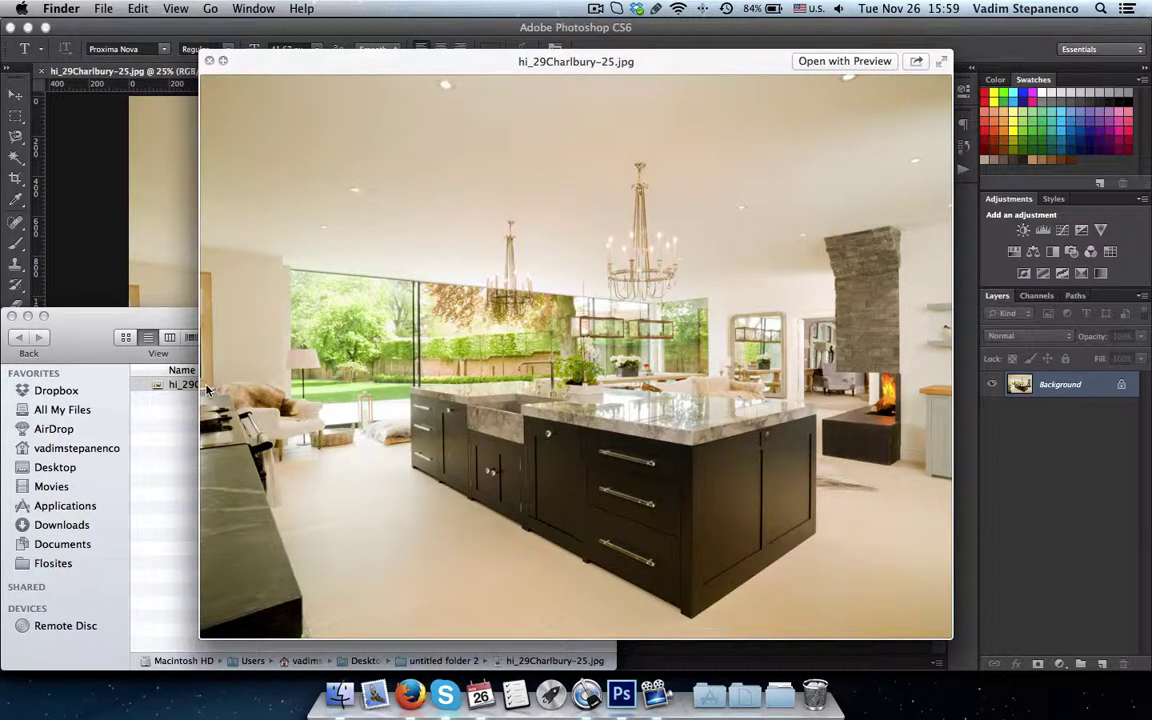
key(space)
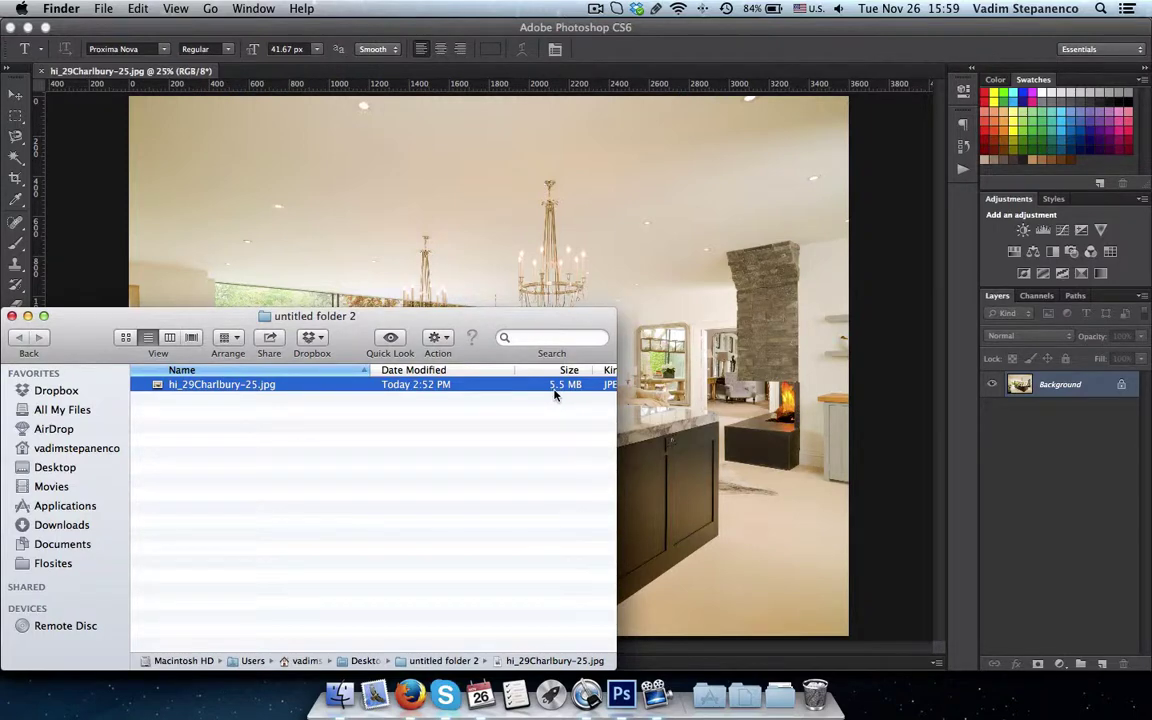
click(634, 237)
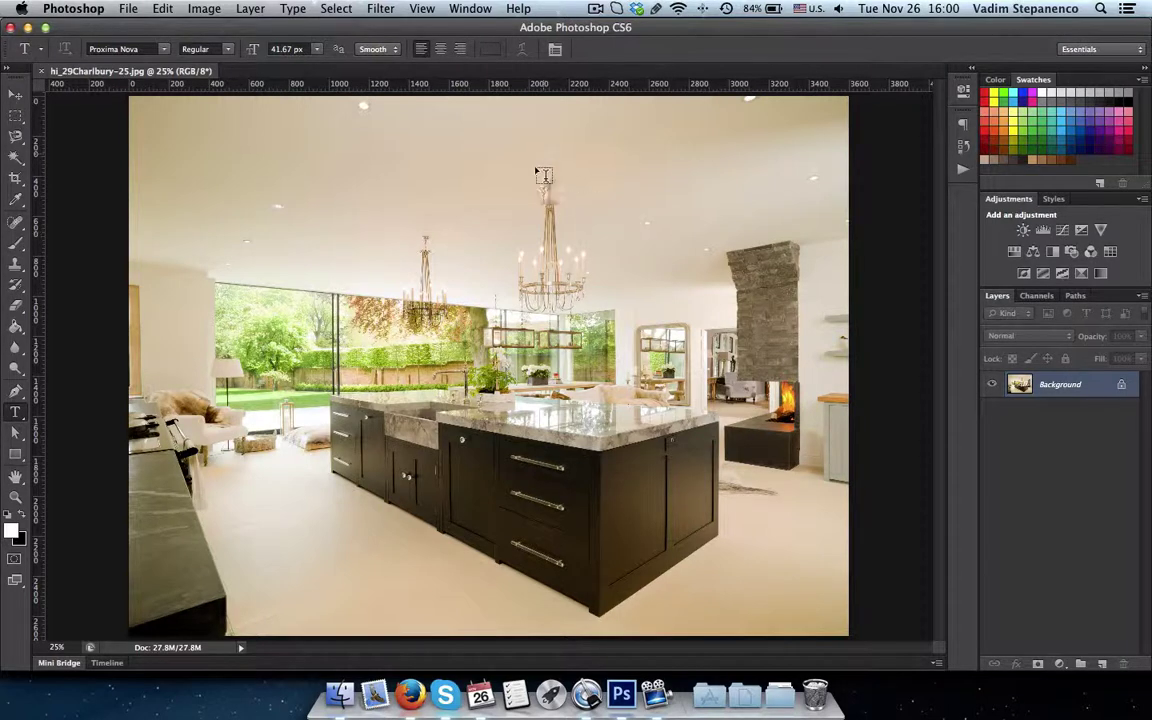
Step: In Save for Web, keep JPEG and settle on High quality 60 after trying Very High (80)
click(127, 9)
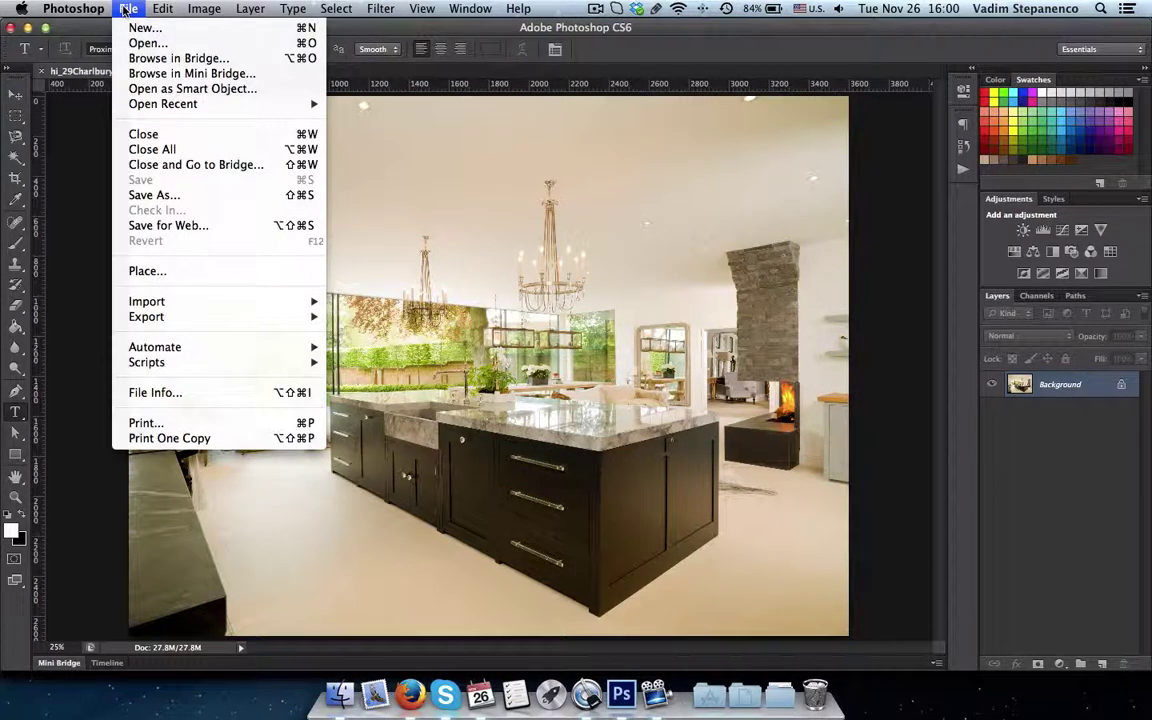
click(170, 226)
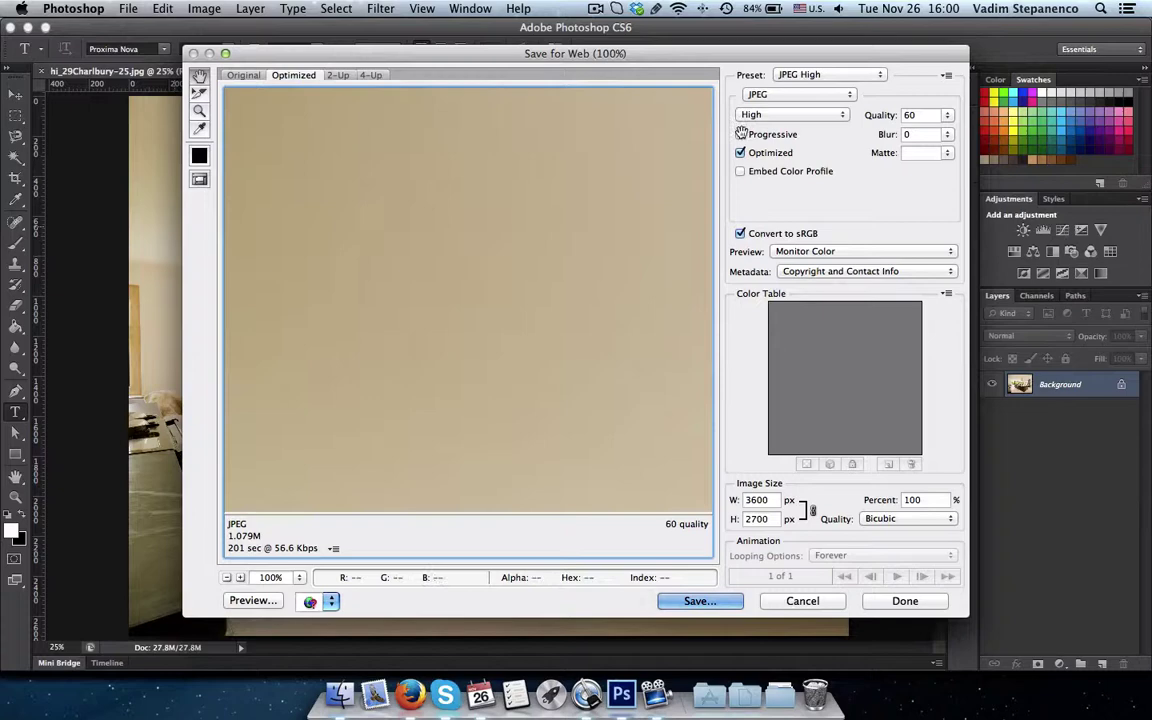
click(836, 96)
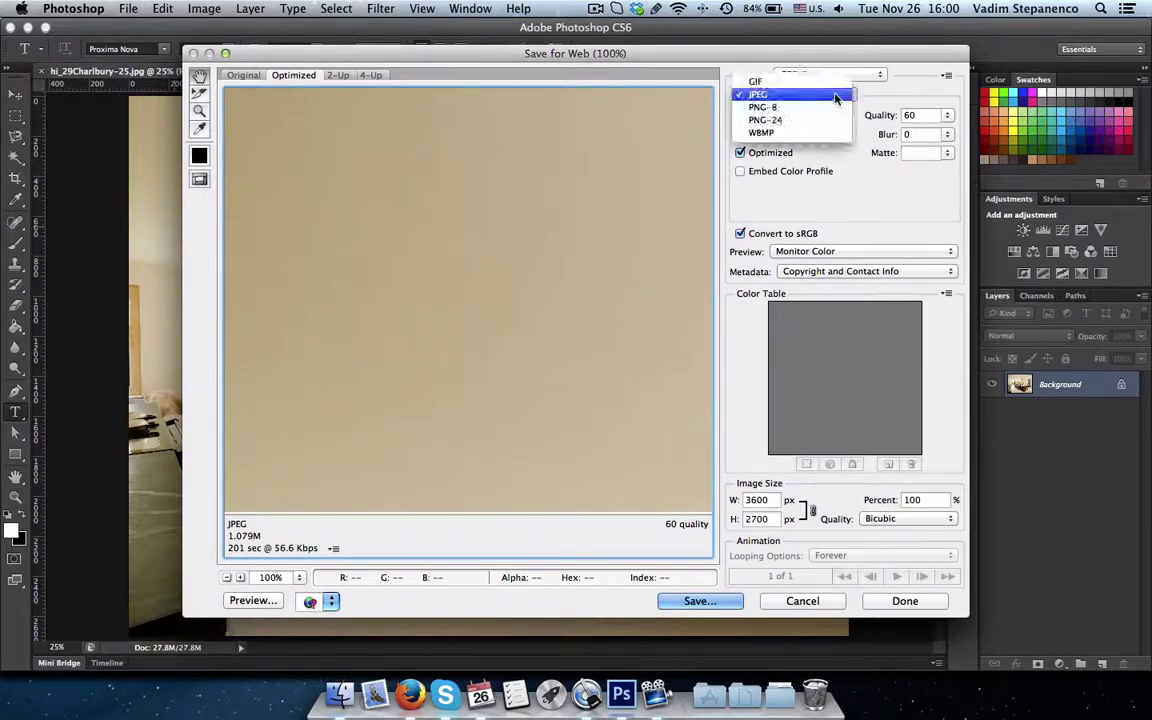
click(836, 96)
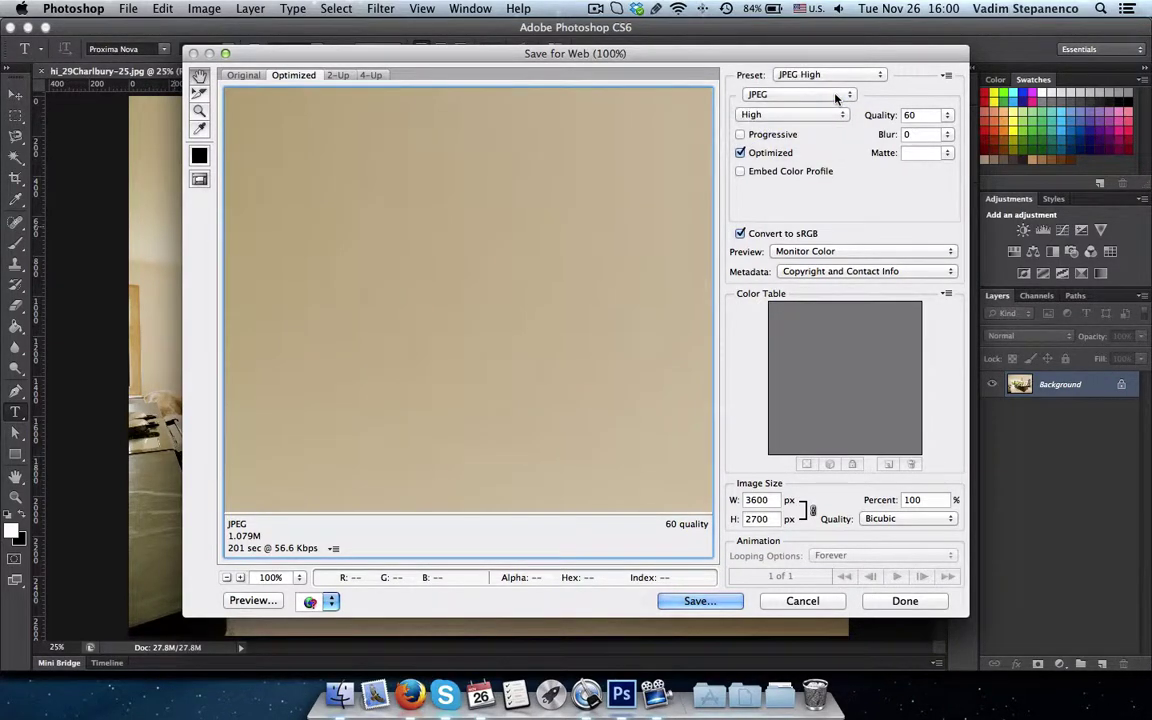
click(827, 118)
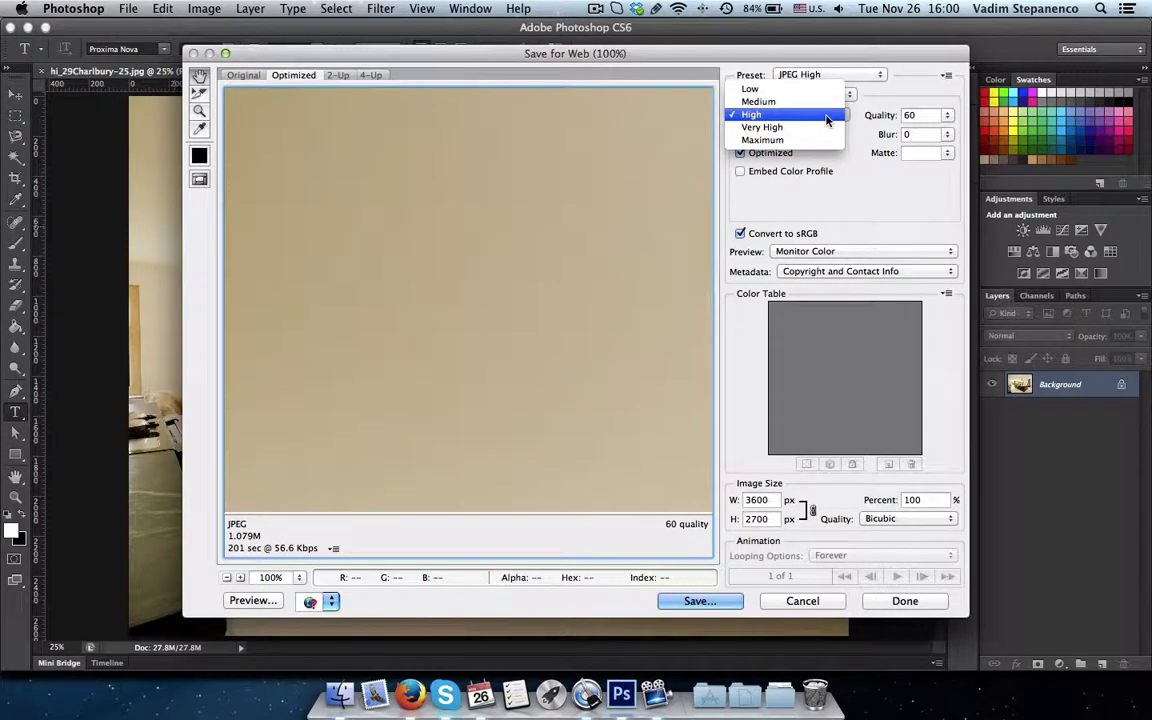
click(826, 117)
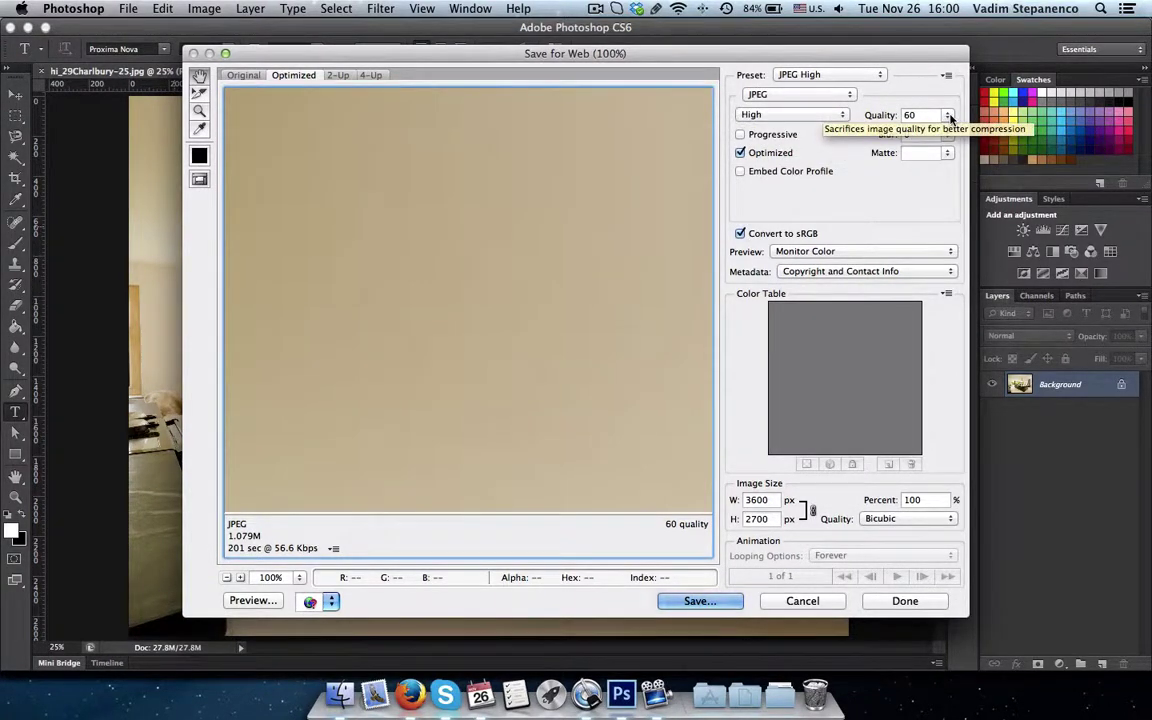
click(797, 115)
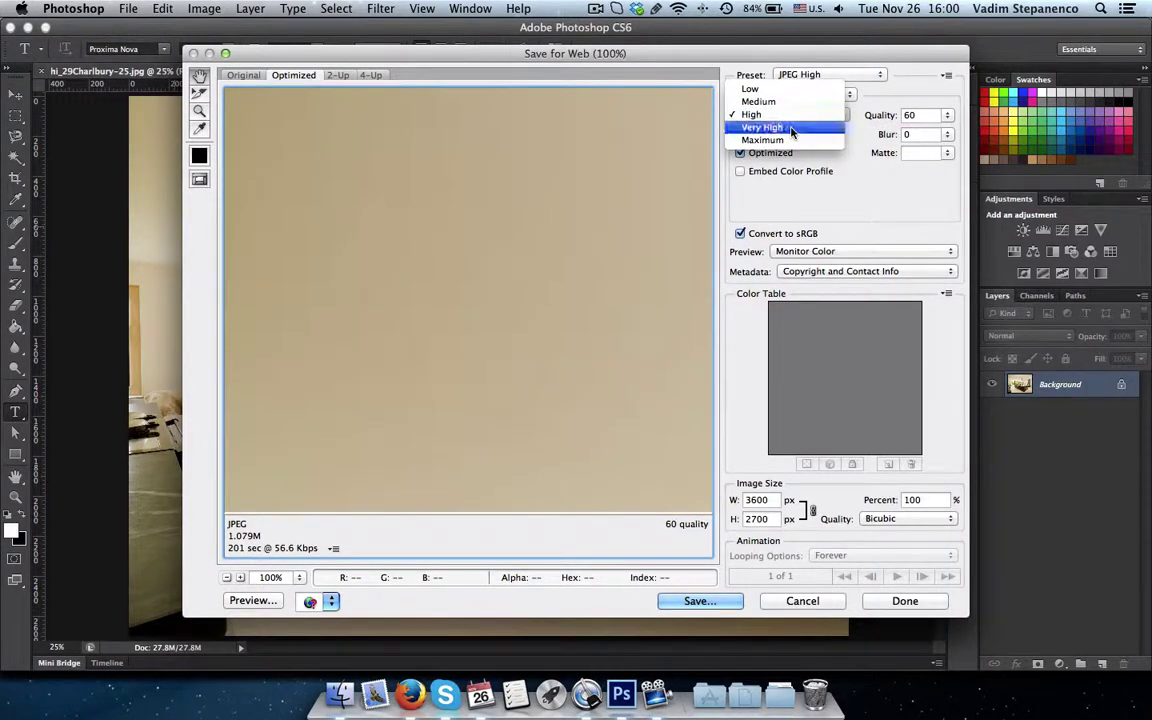
click(790, 115)
key(Down)
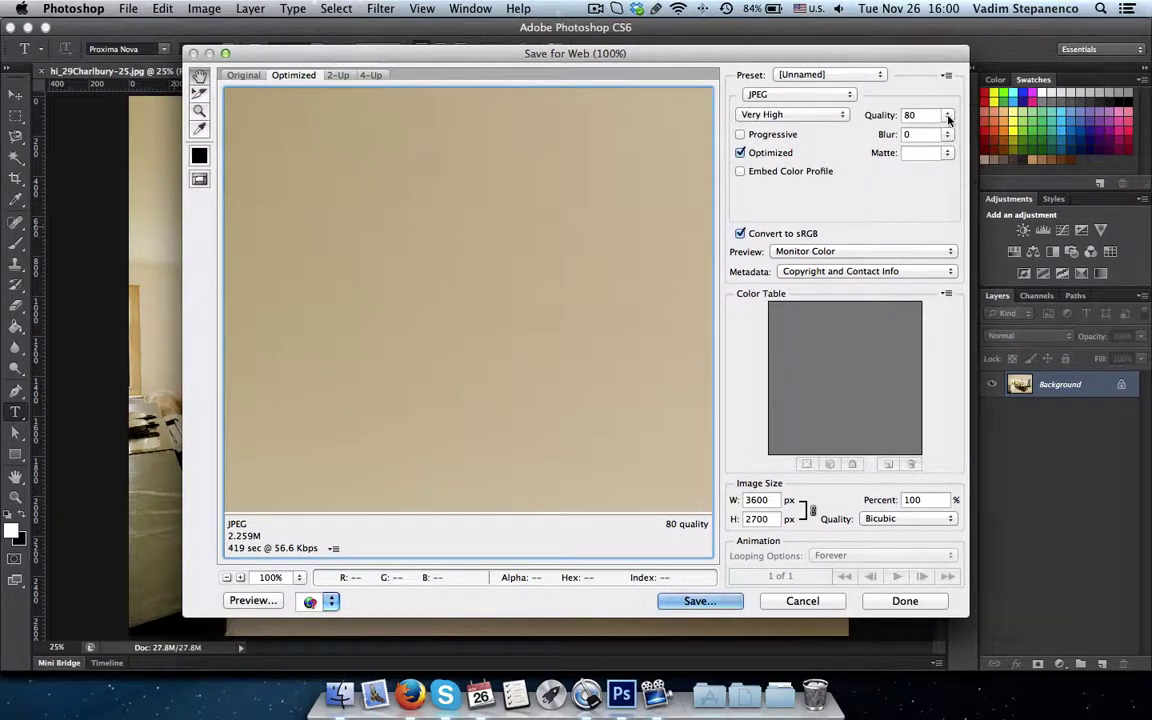
click(838, 116)
click(801, 102)
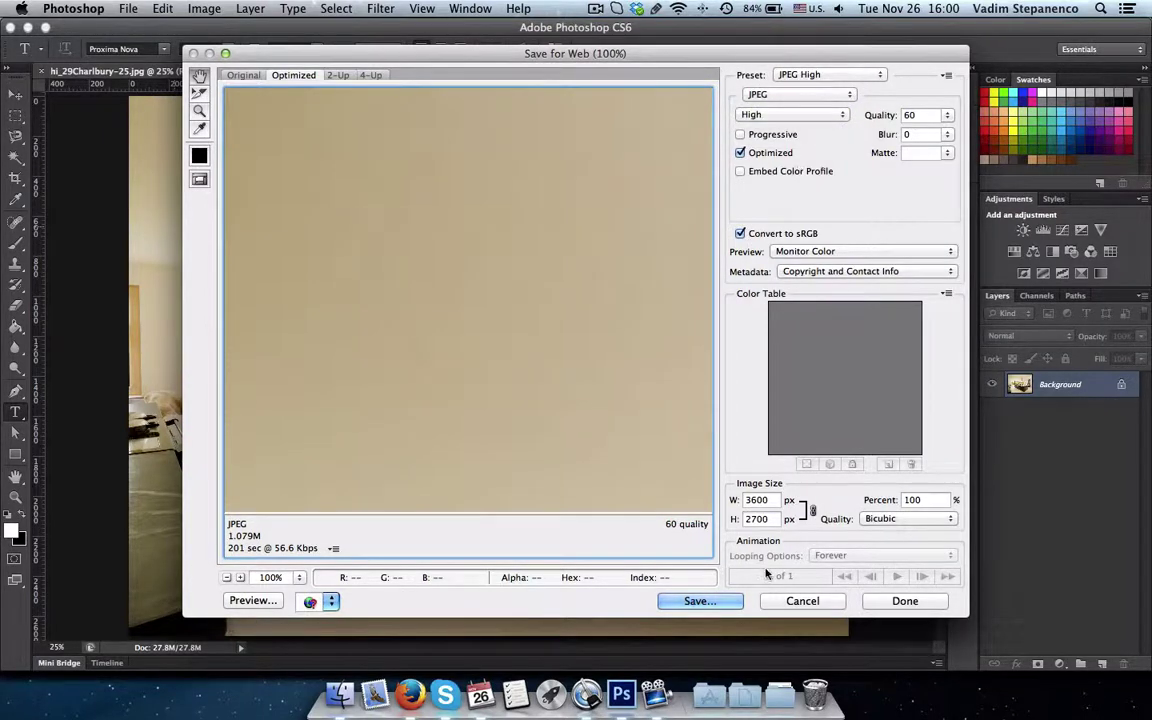
Step: Add the 60_ prefix to the file name and save the optimized JPEG
click(698, 604)
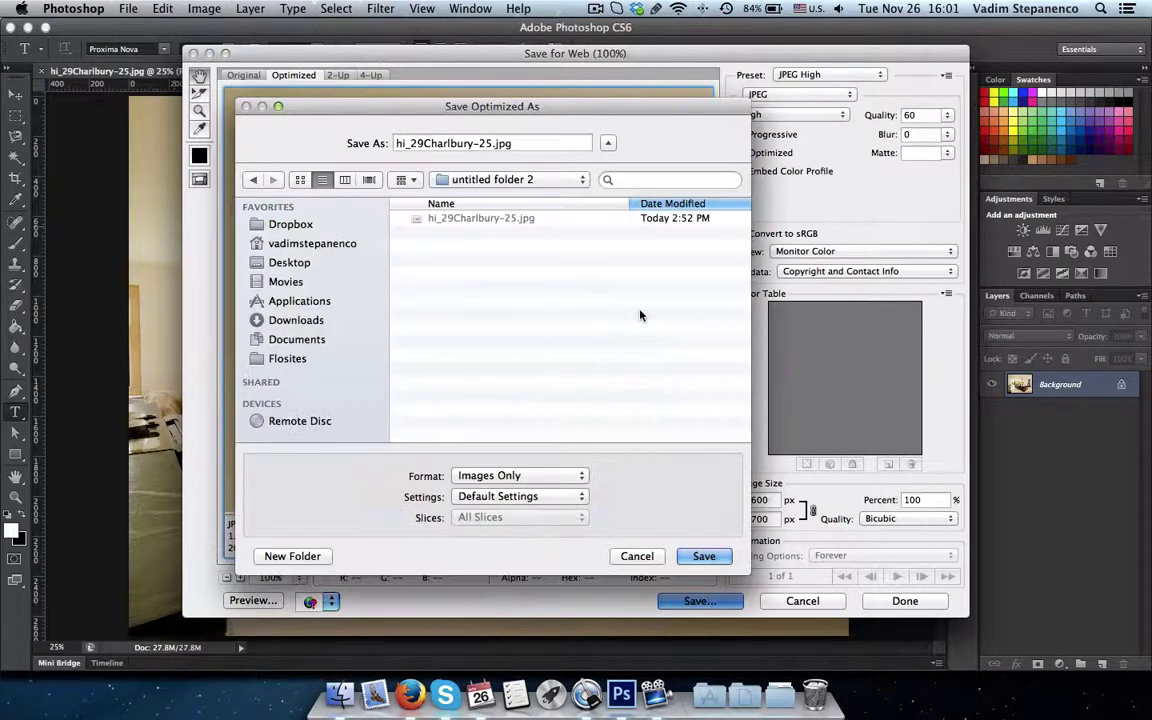
click(397, 143)
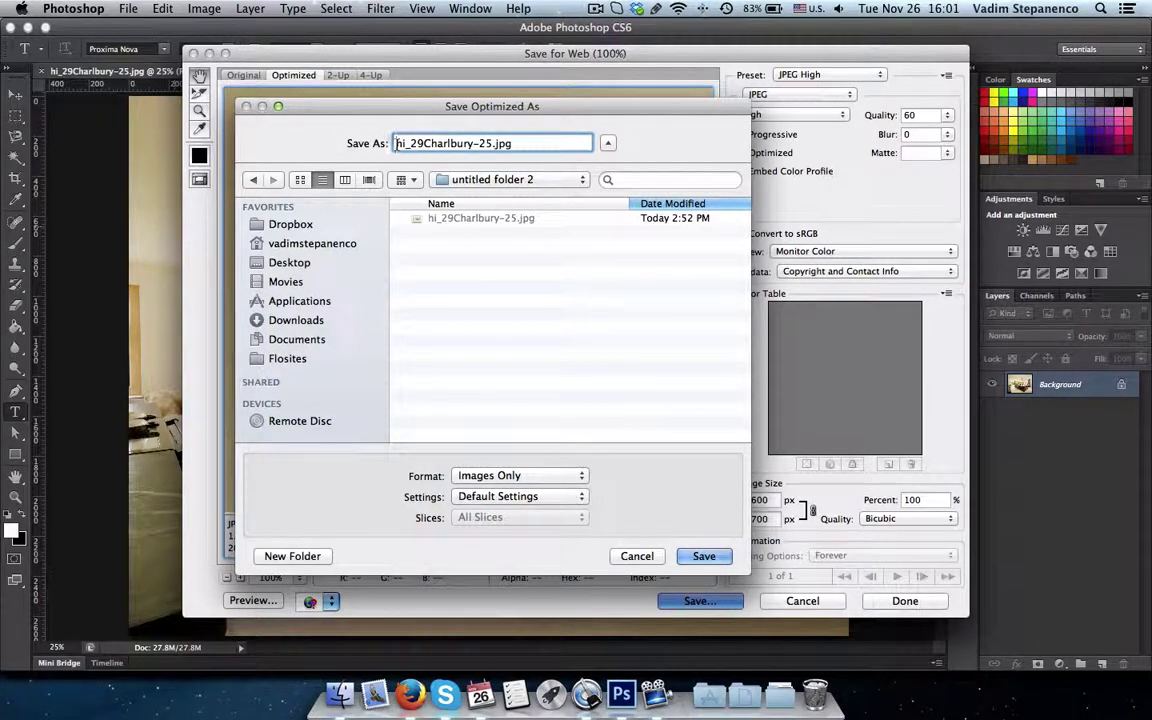
text(50)
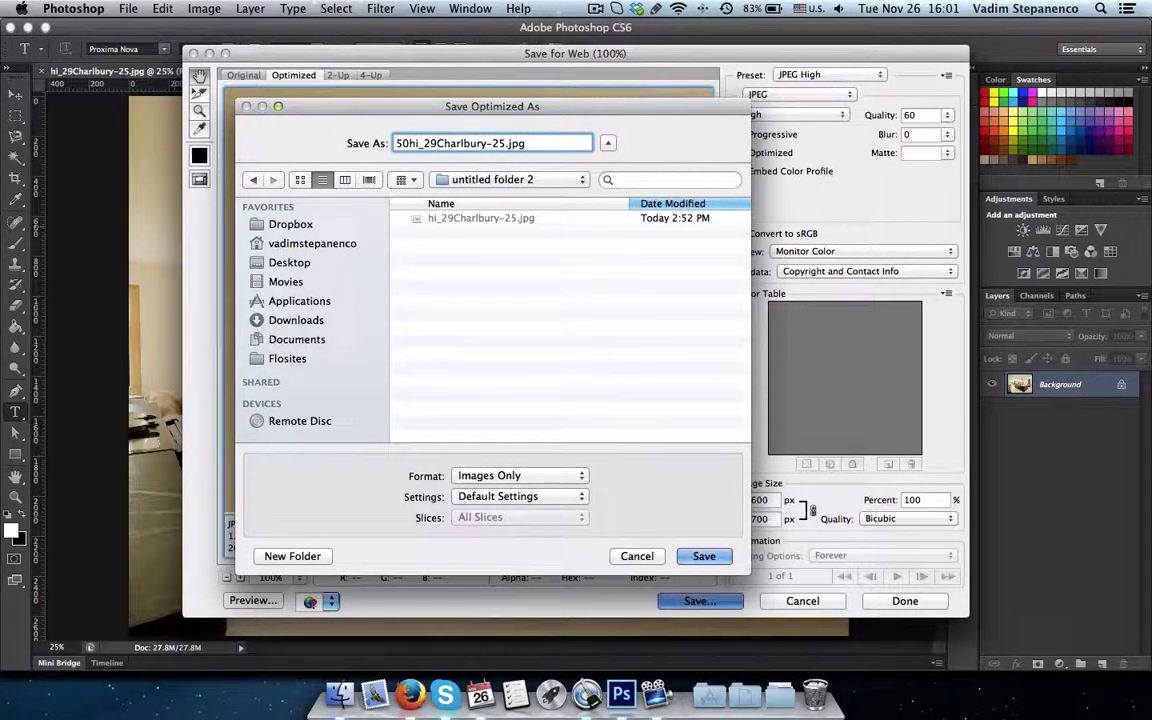
key(BackSpace)
key(BackSpace)
text(60_)
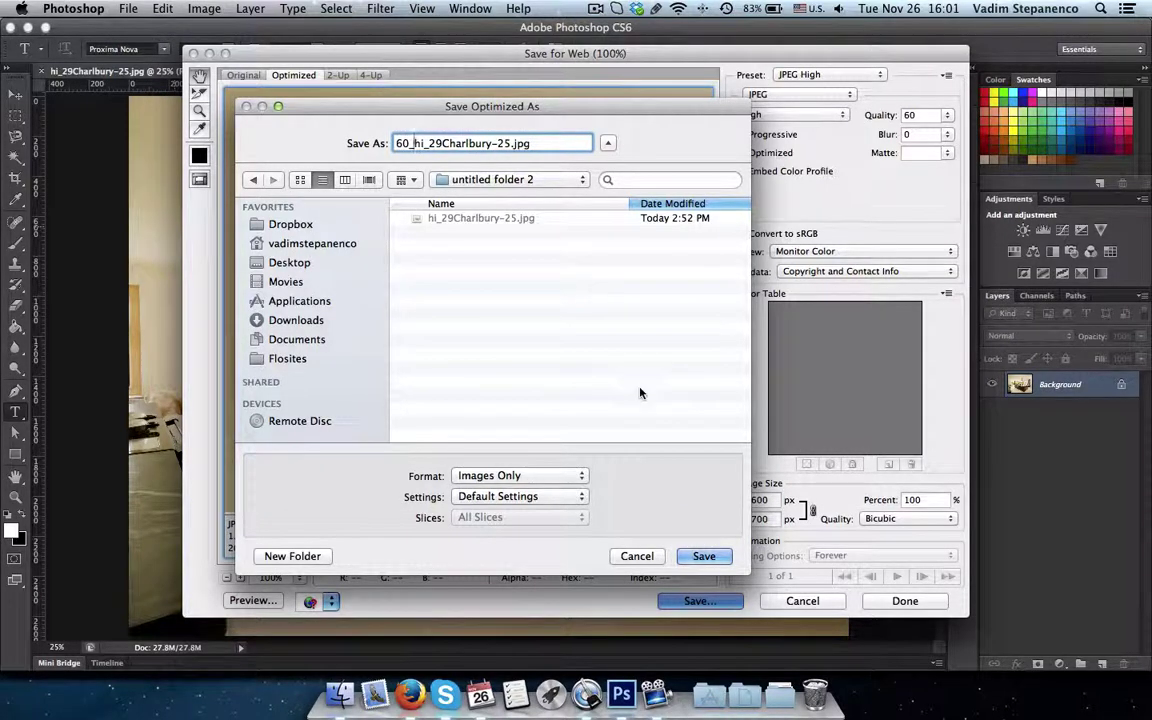
click(707, 555)
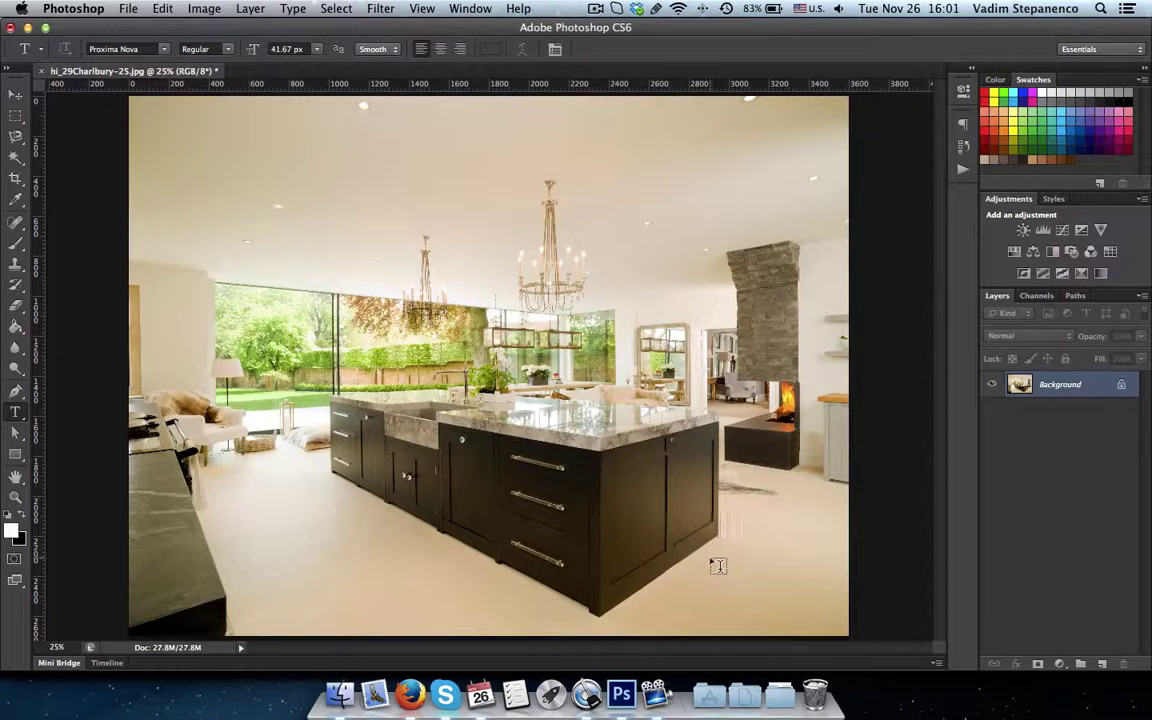
Step: Quick Look the 1.1 MB 60_hi_29Charlbury-25.jpg, then select it together with the original
click(340, 693)
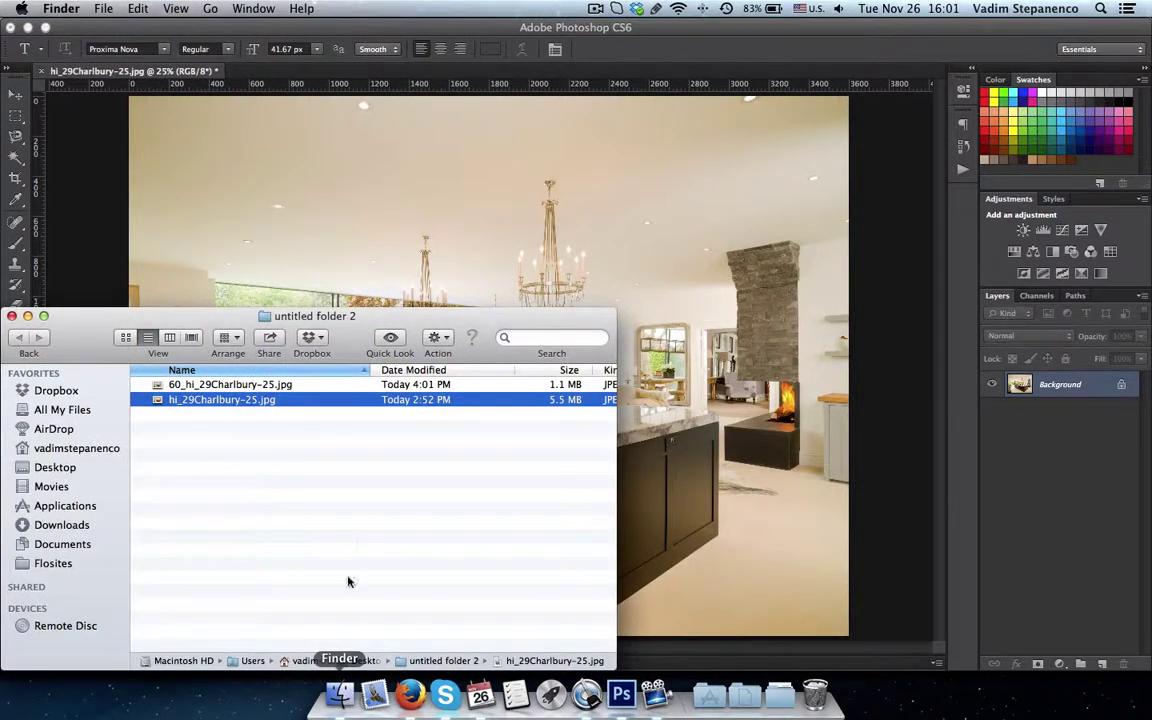
click(237, 390)
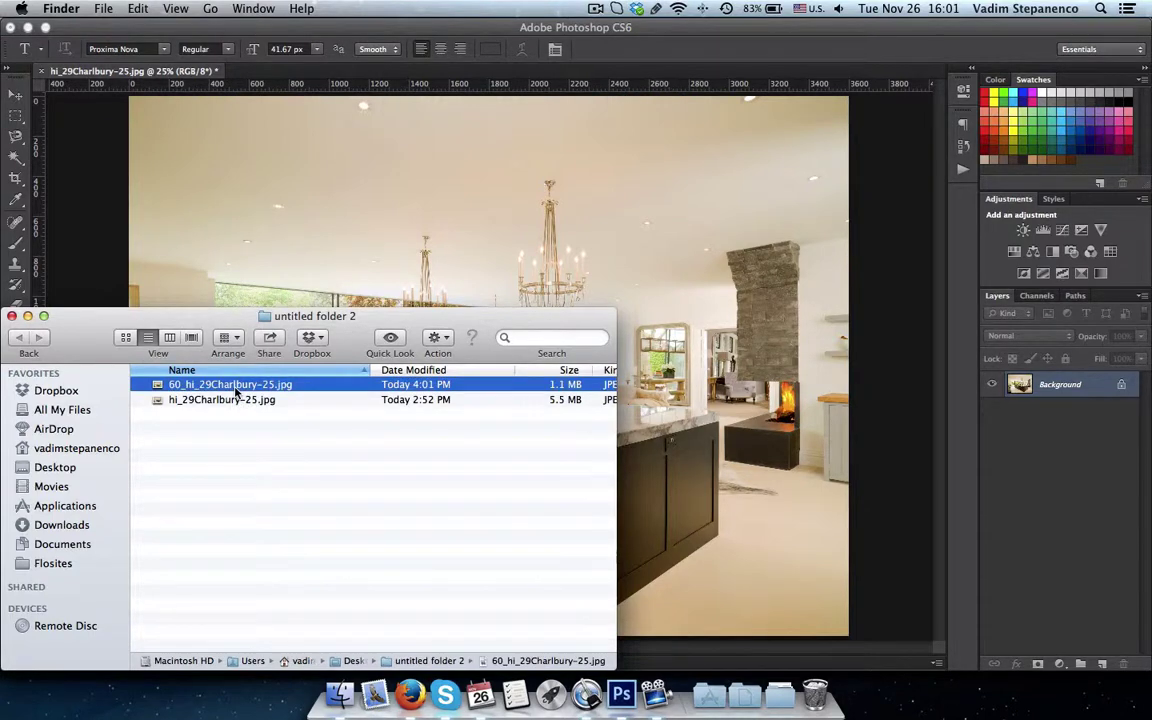
key(space)
key(space)
click(210, 430)
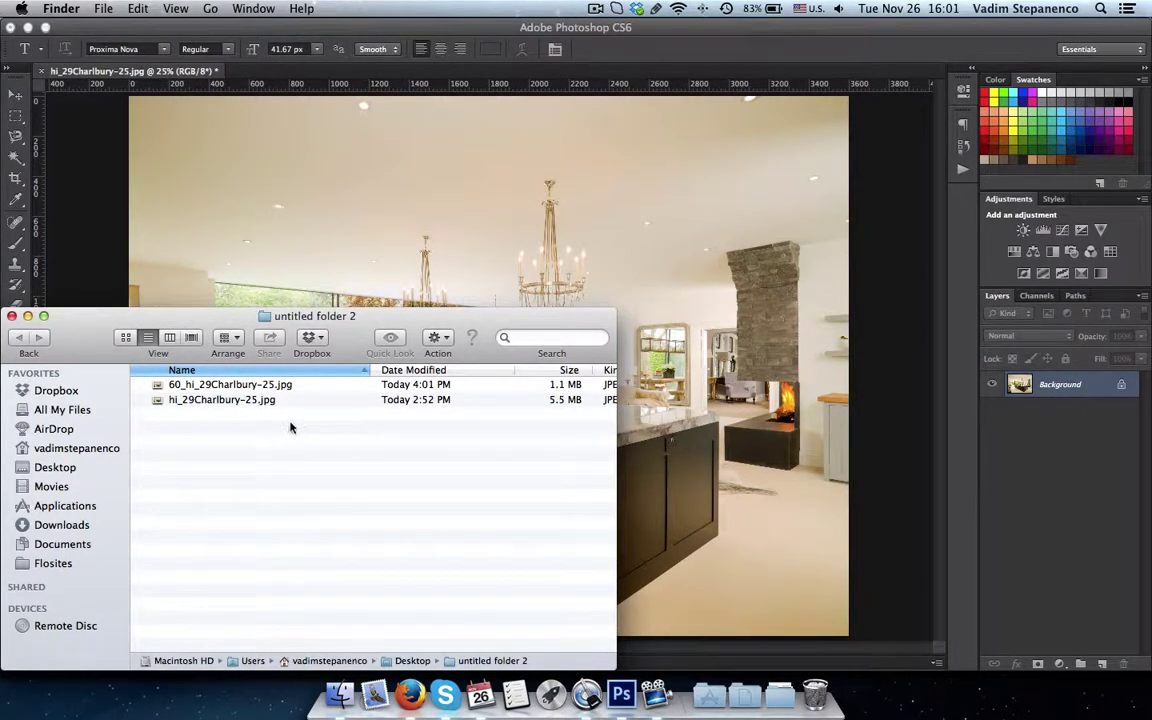
drag(290, 424, 255, 390)
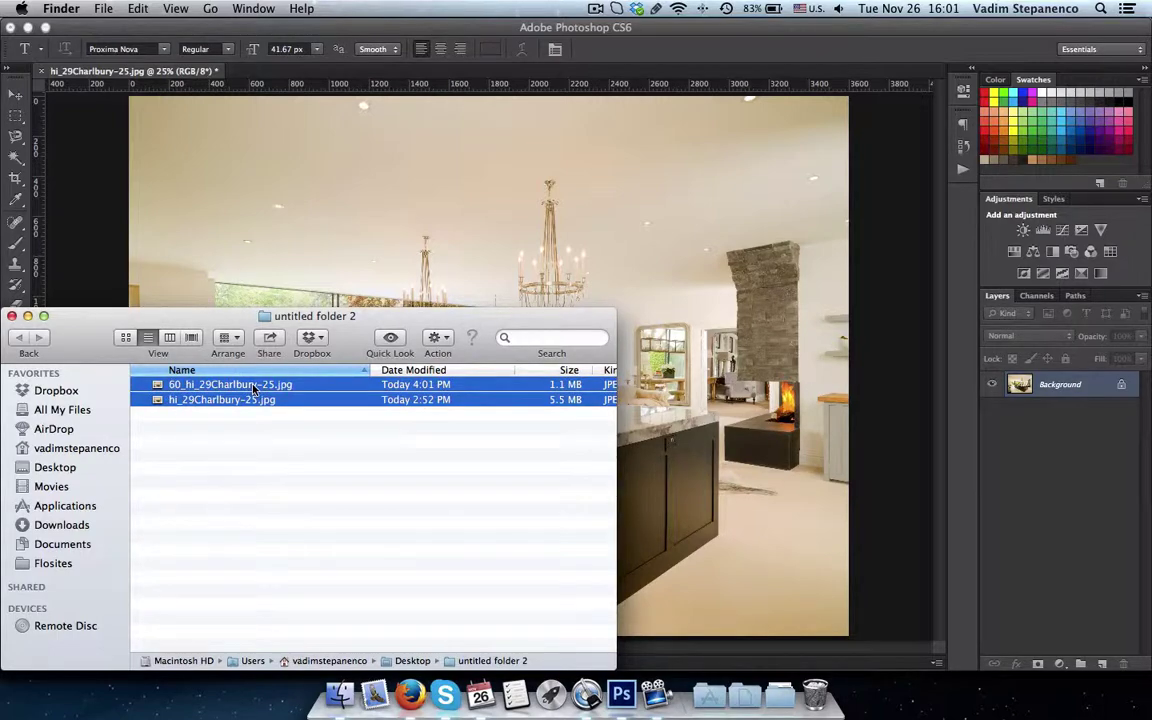
Step: Compare Get Info for both JPEGs (1,132,879 vs 5,479,998 bytes), then switch to Firefox
right_click(268, 392)
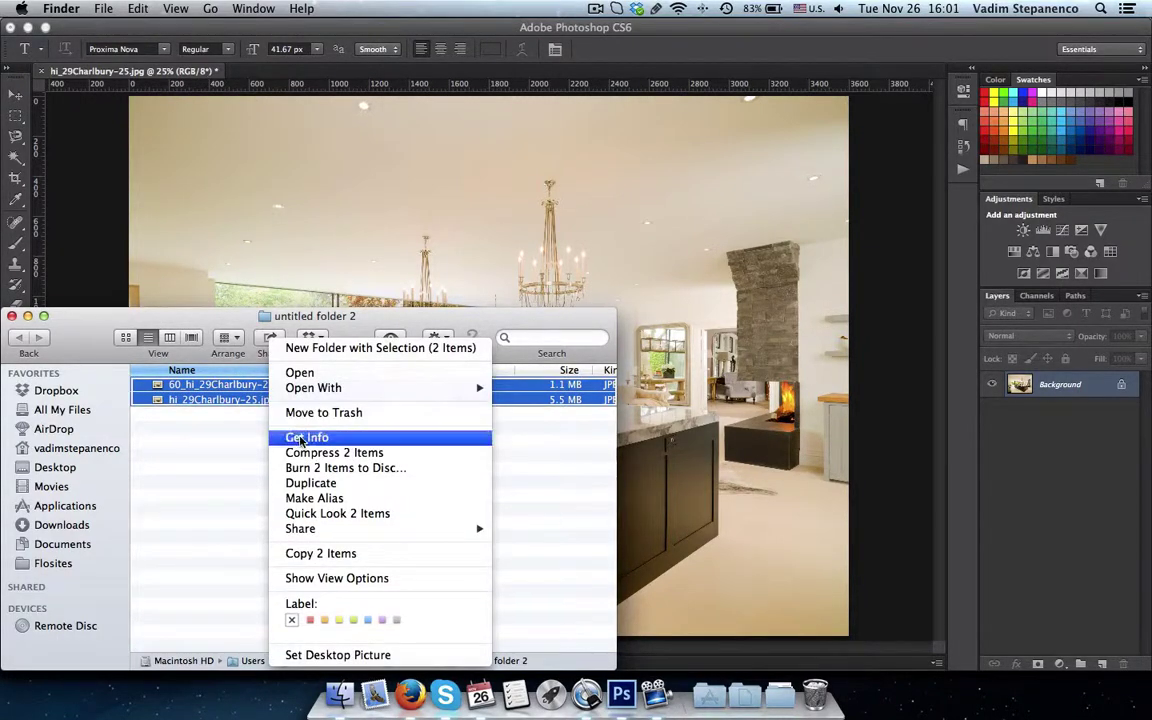
click(302, 438)
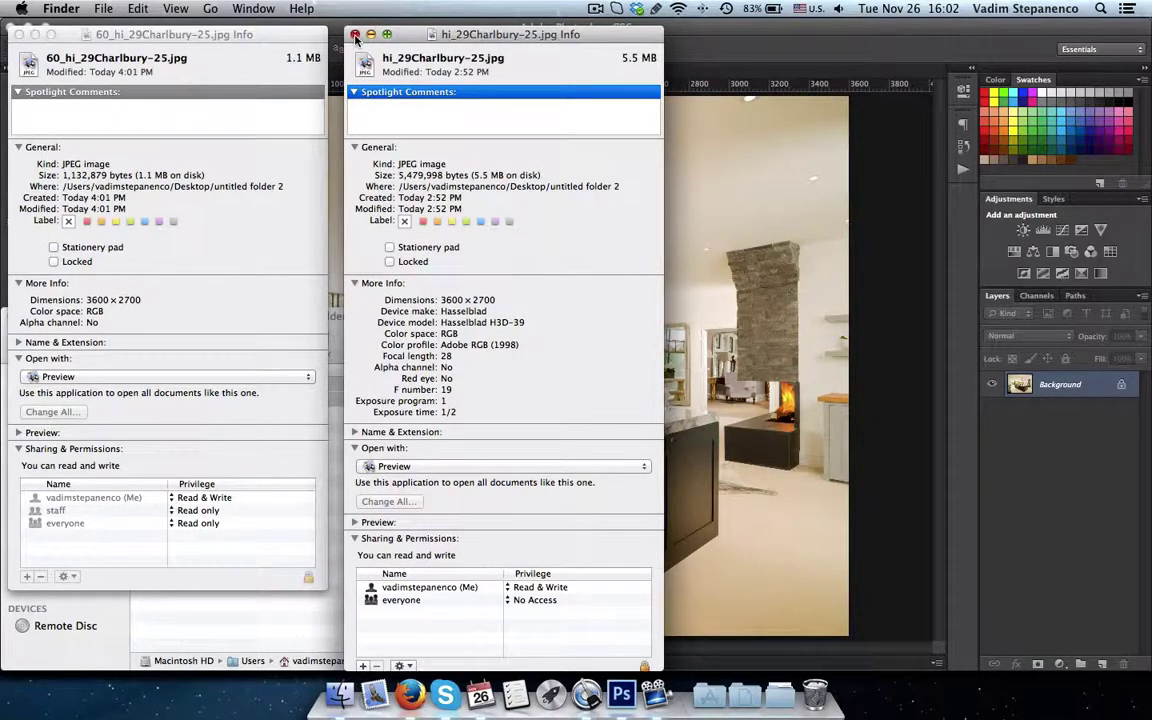
click(355, 35)
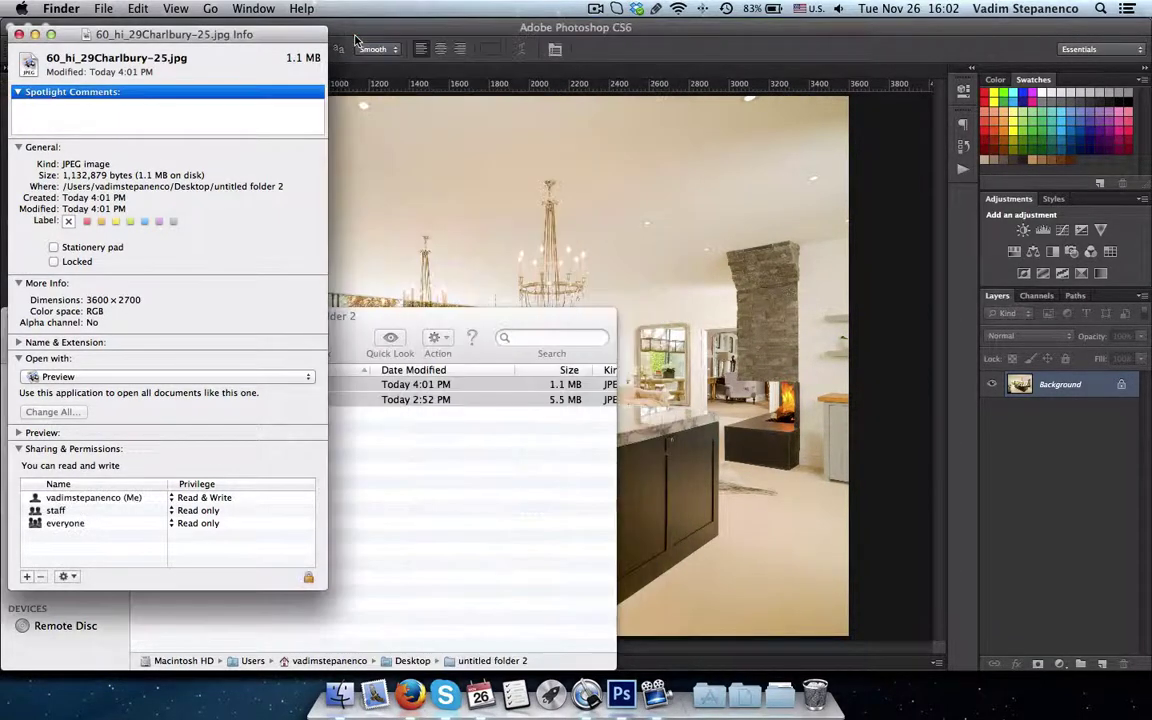
click(19, 35)
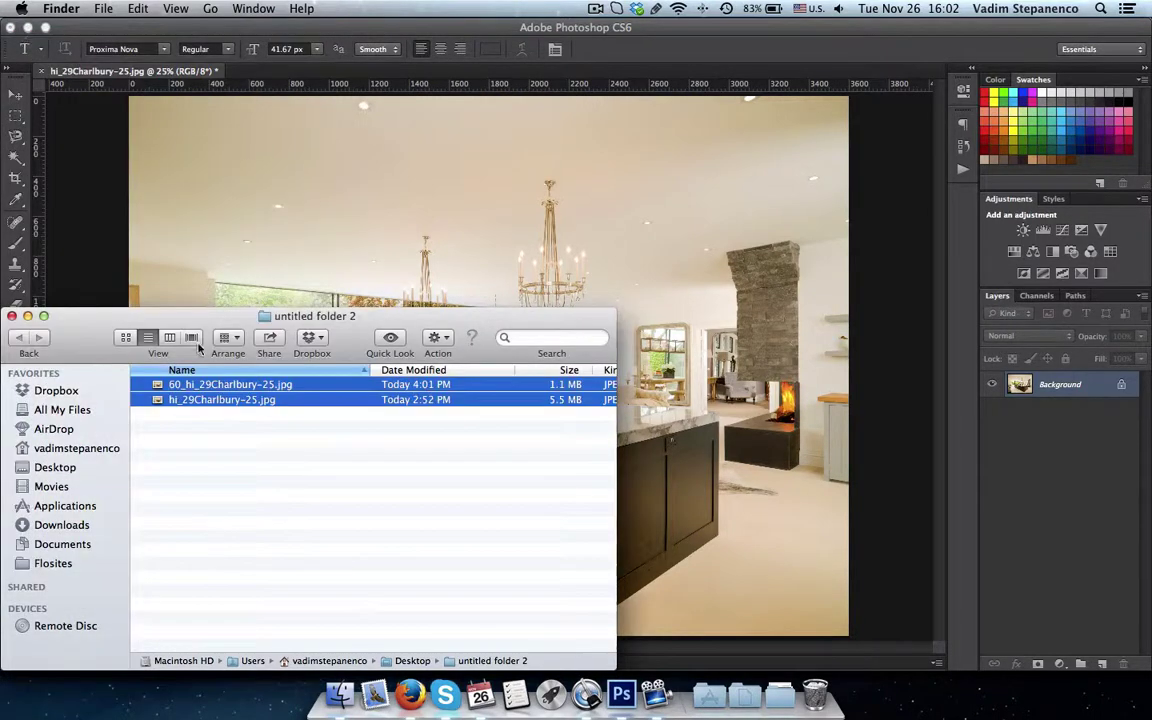
click(292, 537)
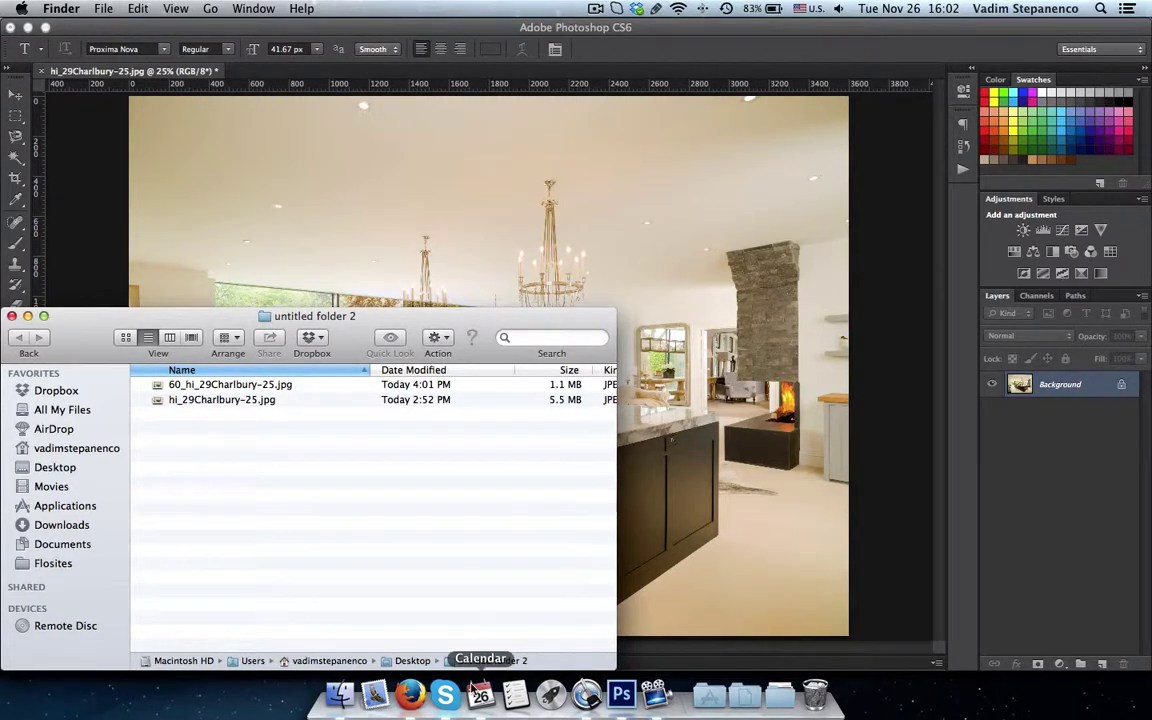
click(410, 693)
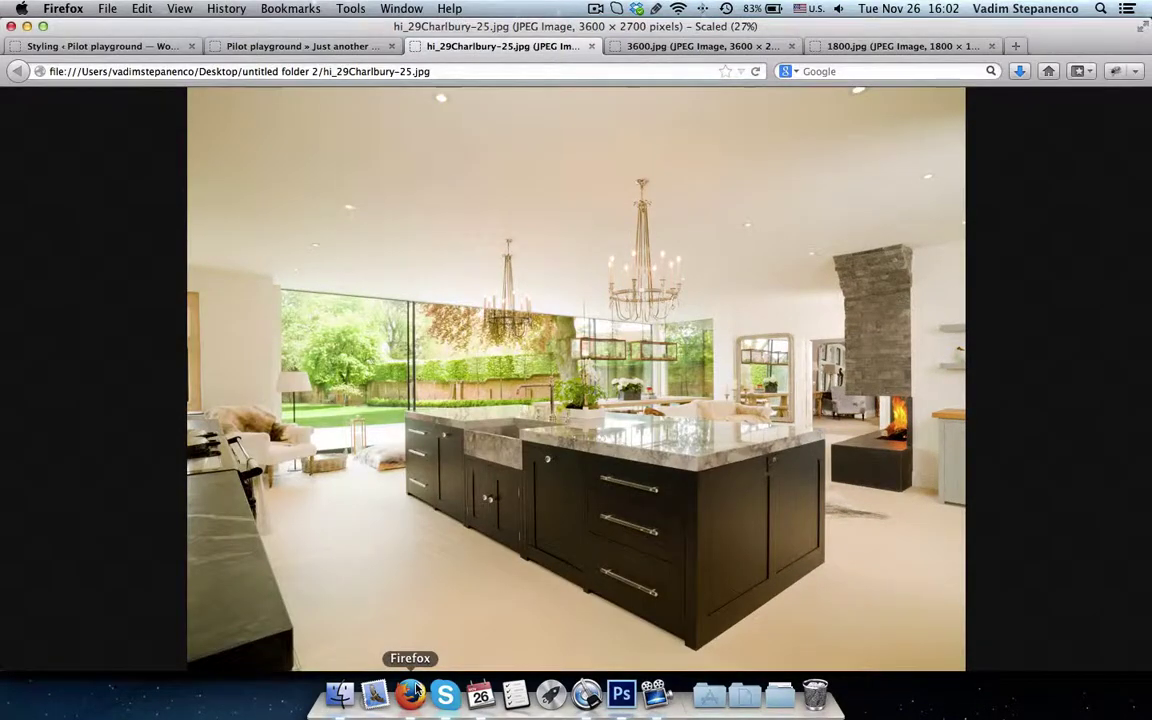
Step: View the original photo at full size in Firefox and scroll around it
click(514, 376)
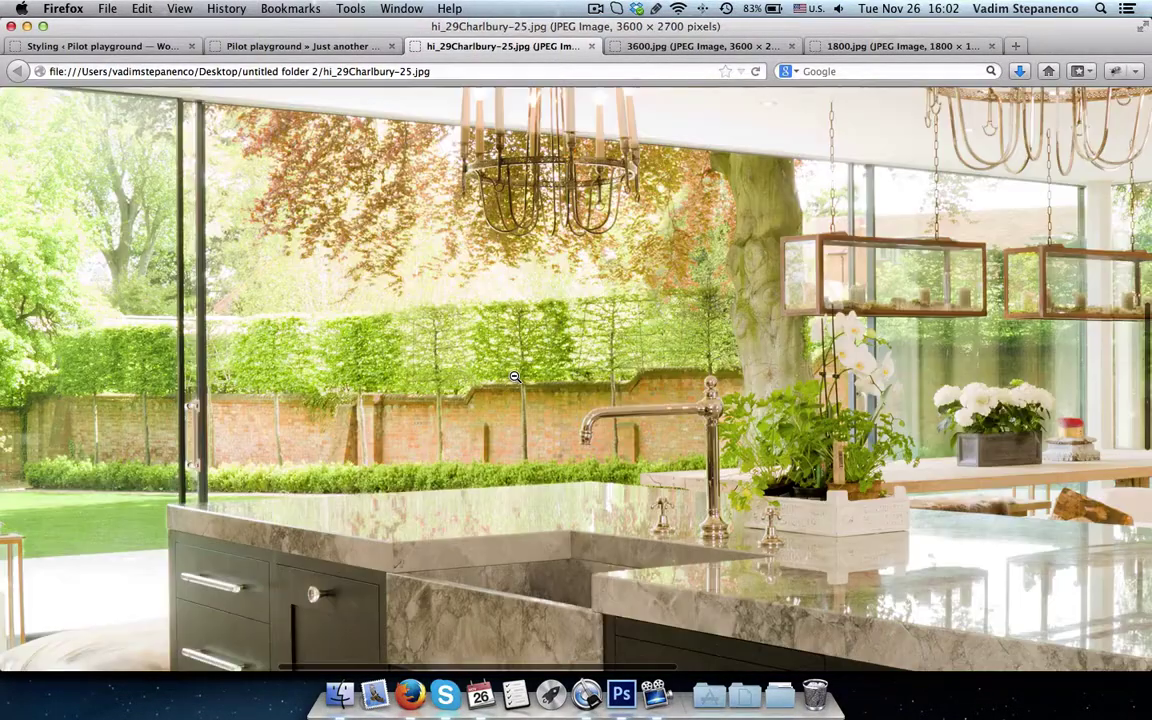
scroll(514, 376, up, 10)
scroll(514, 376, left, 5)
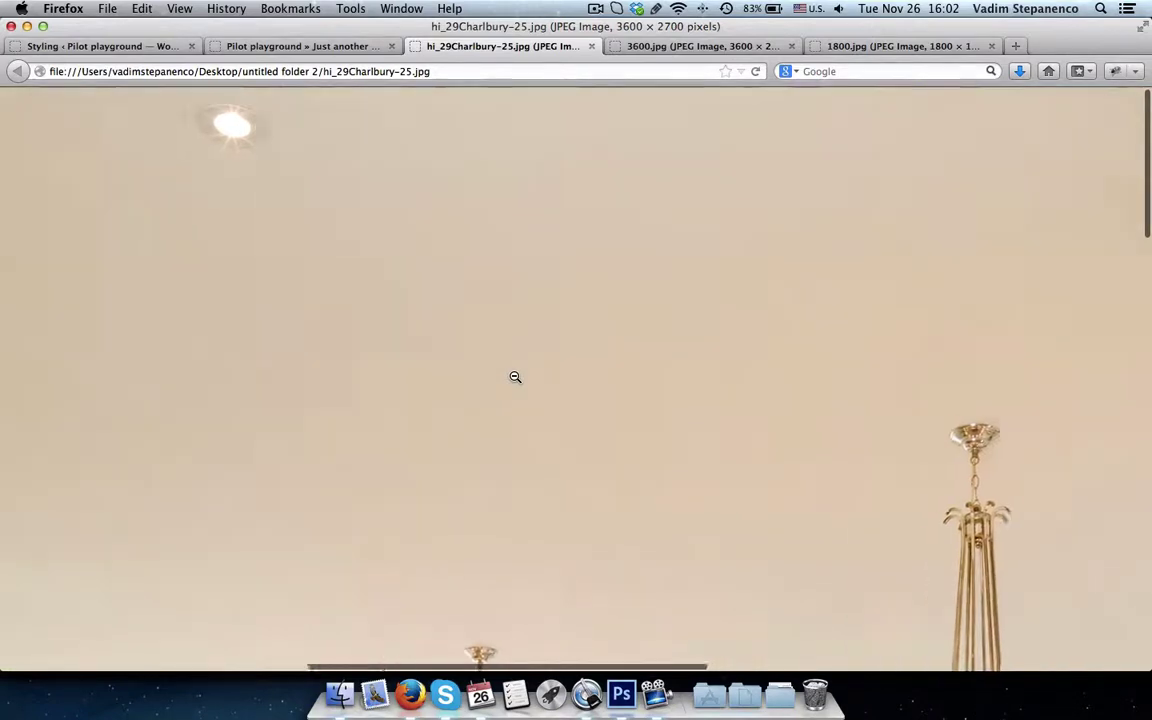
scroll(514, 376, down, 10)
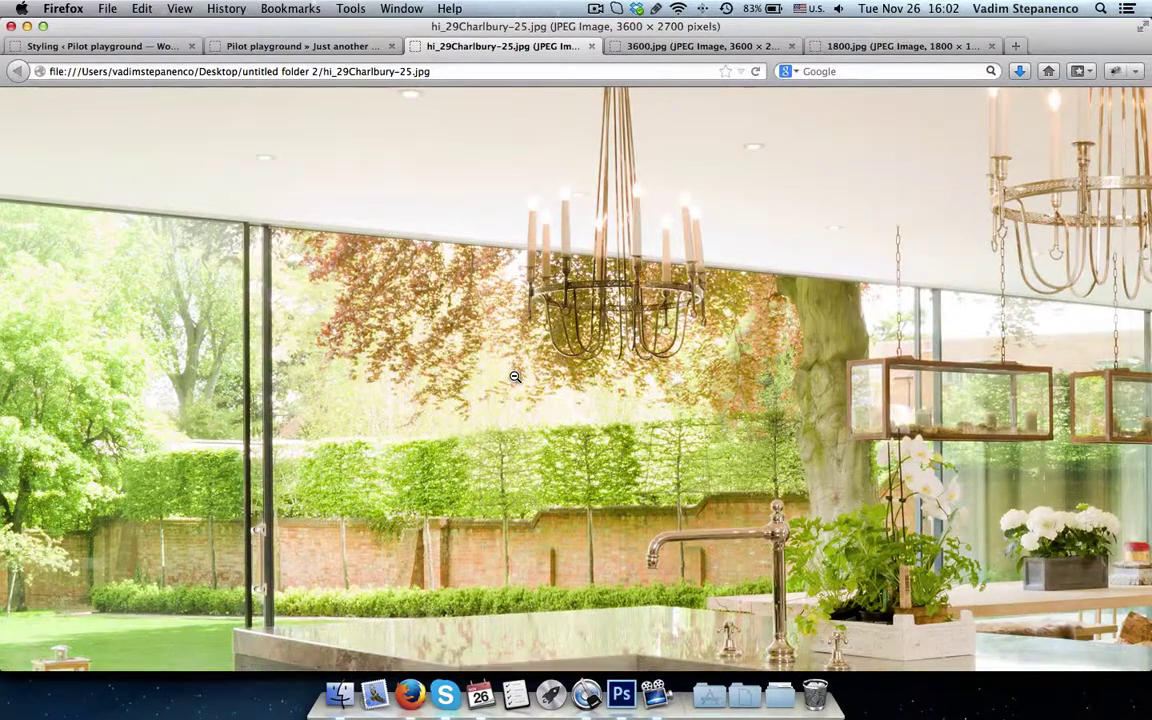
Step: Scale 3600.jpg and hi_29Charlbury-25.jpg to fit the window and switch between them
click(681, 46)
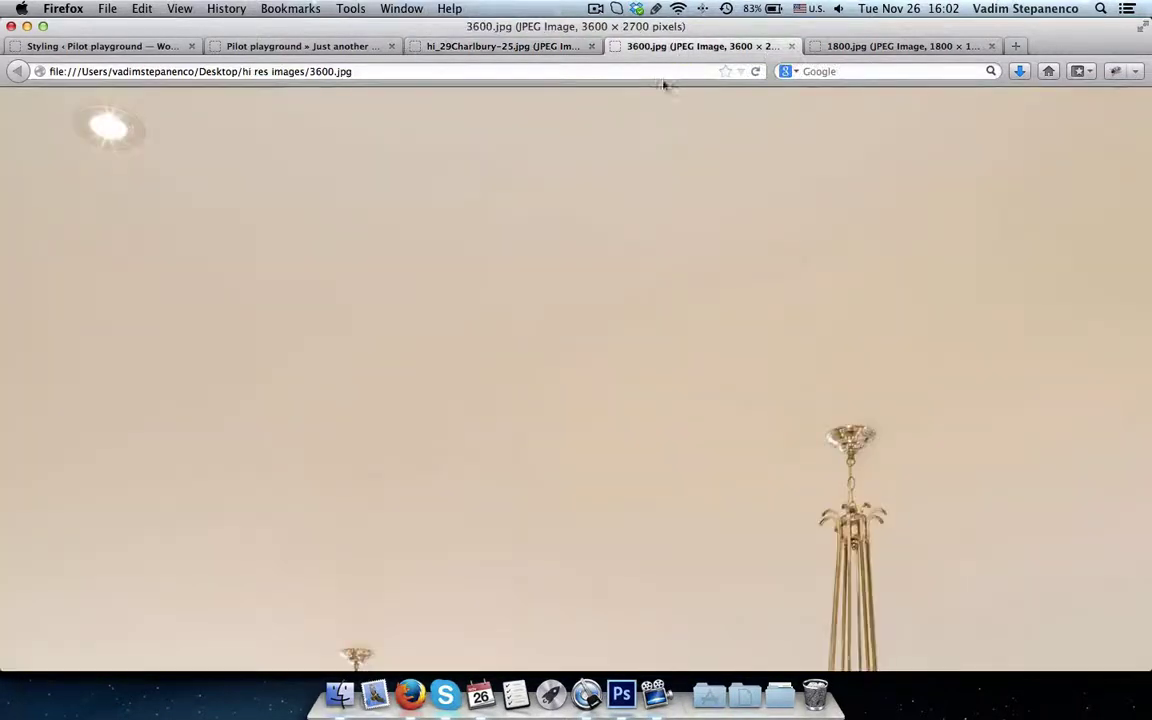
click(533, 245)
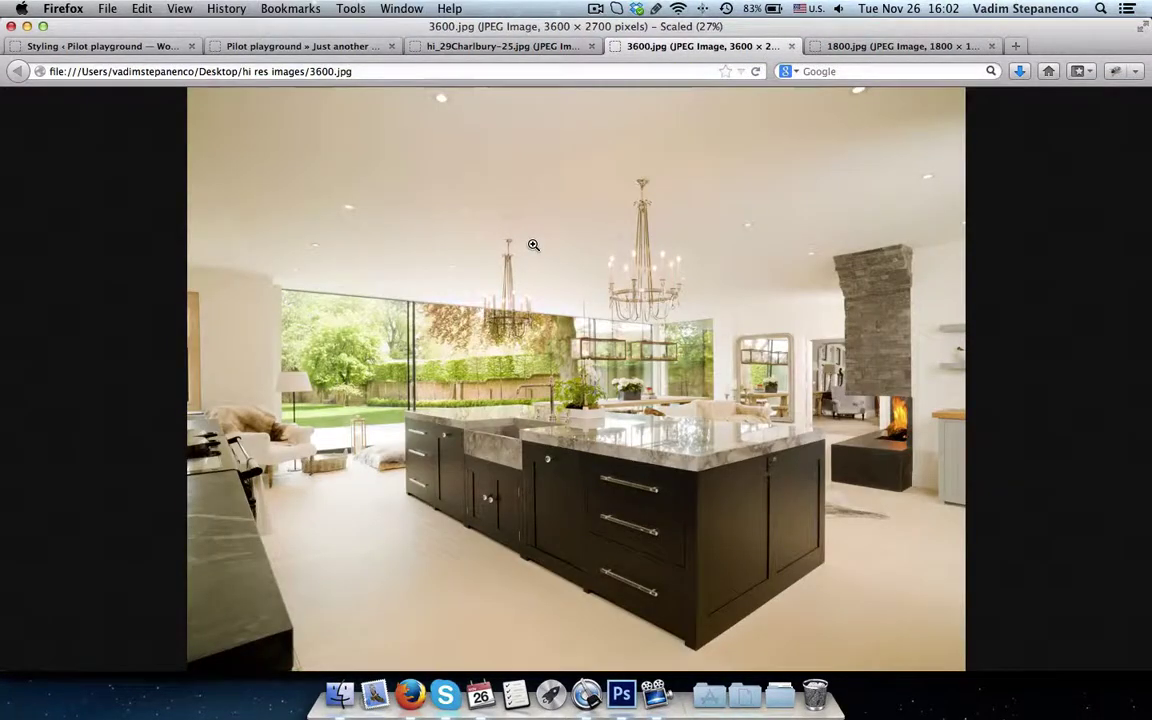
key(ctrl+shift+Tab)
click(533, 245)
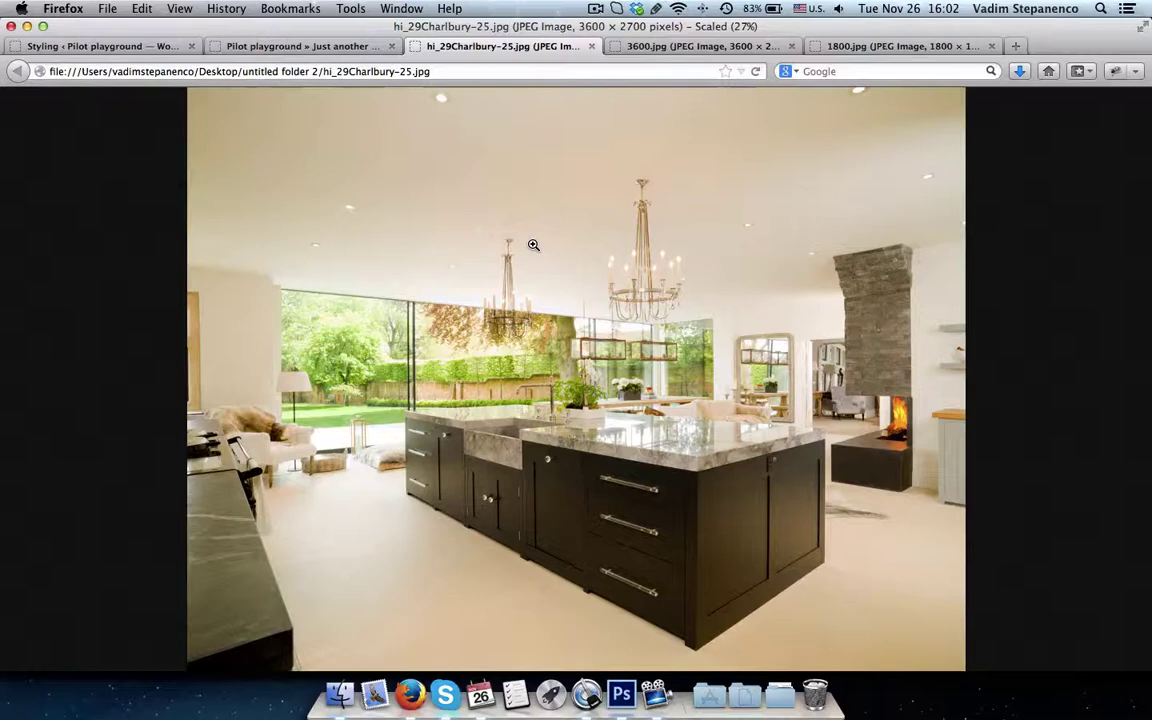
key(ctrl+Tab)
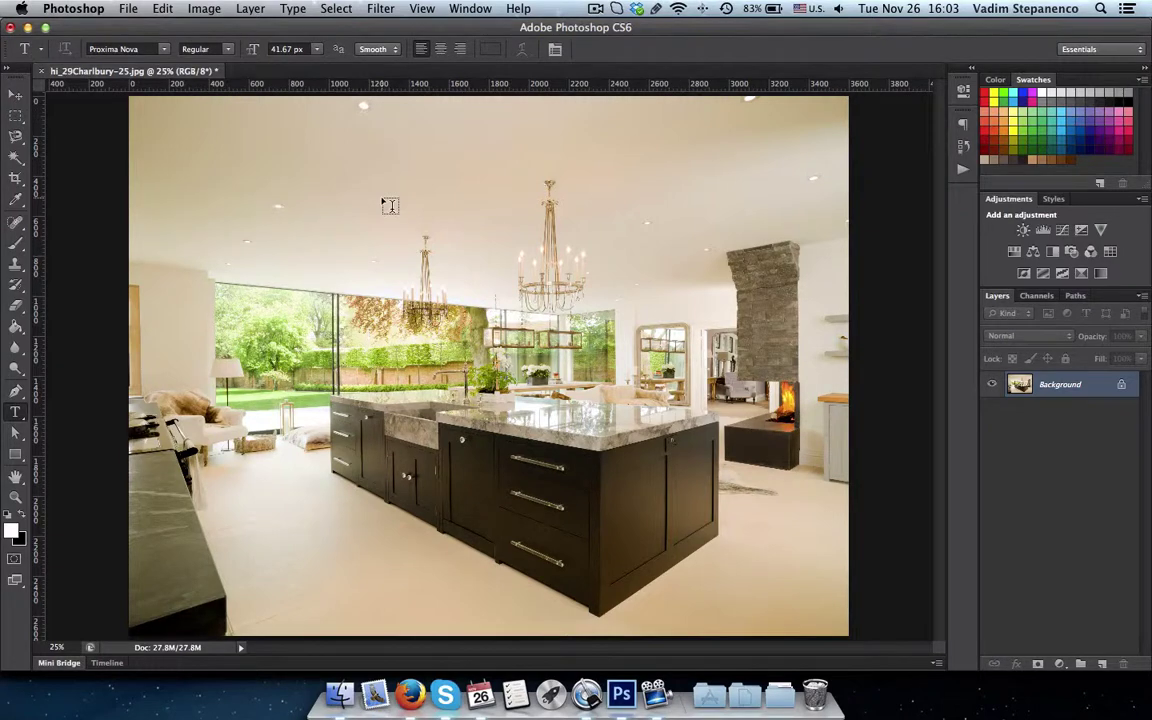
Step: Set Image Size width to 1800 pixels (height 1350) with proportions constrained
click(204, 9)
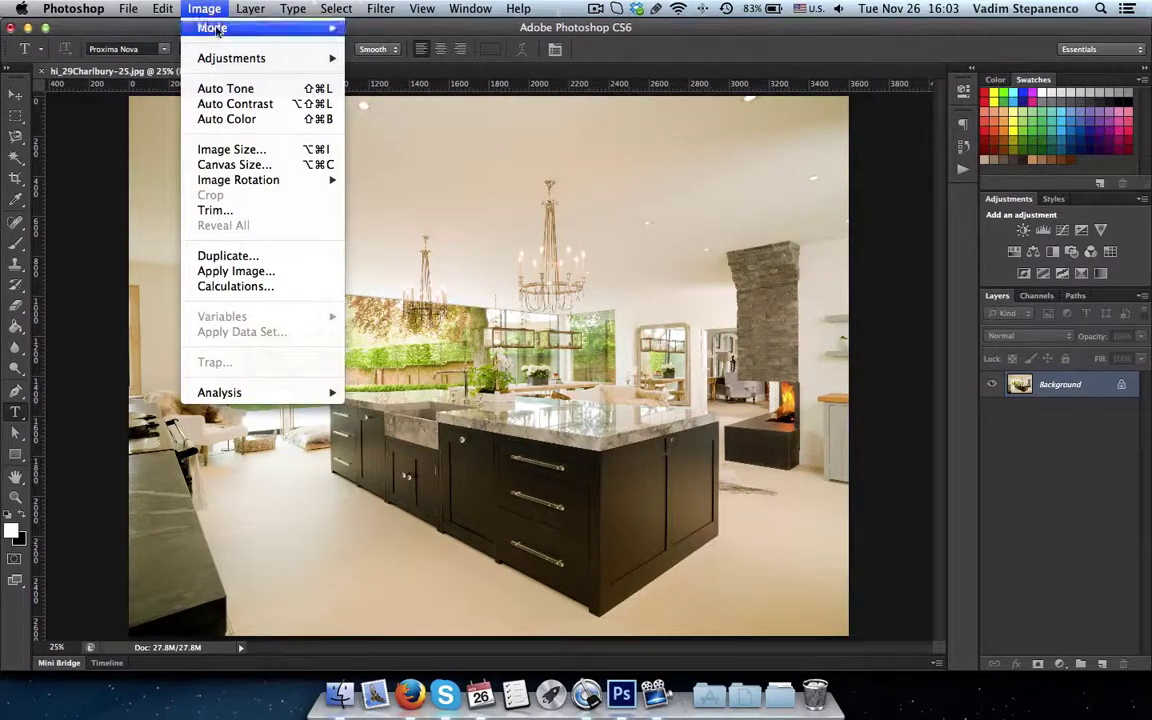
click(280, 150)
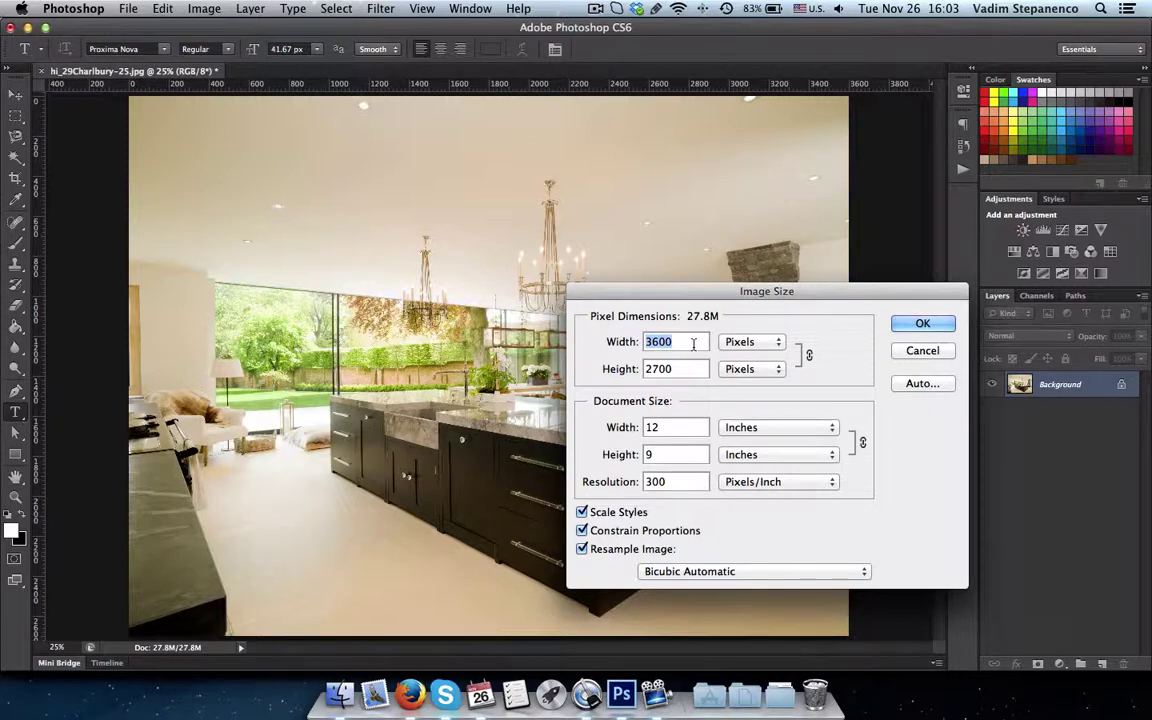
text(1800)
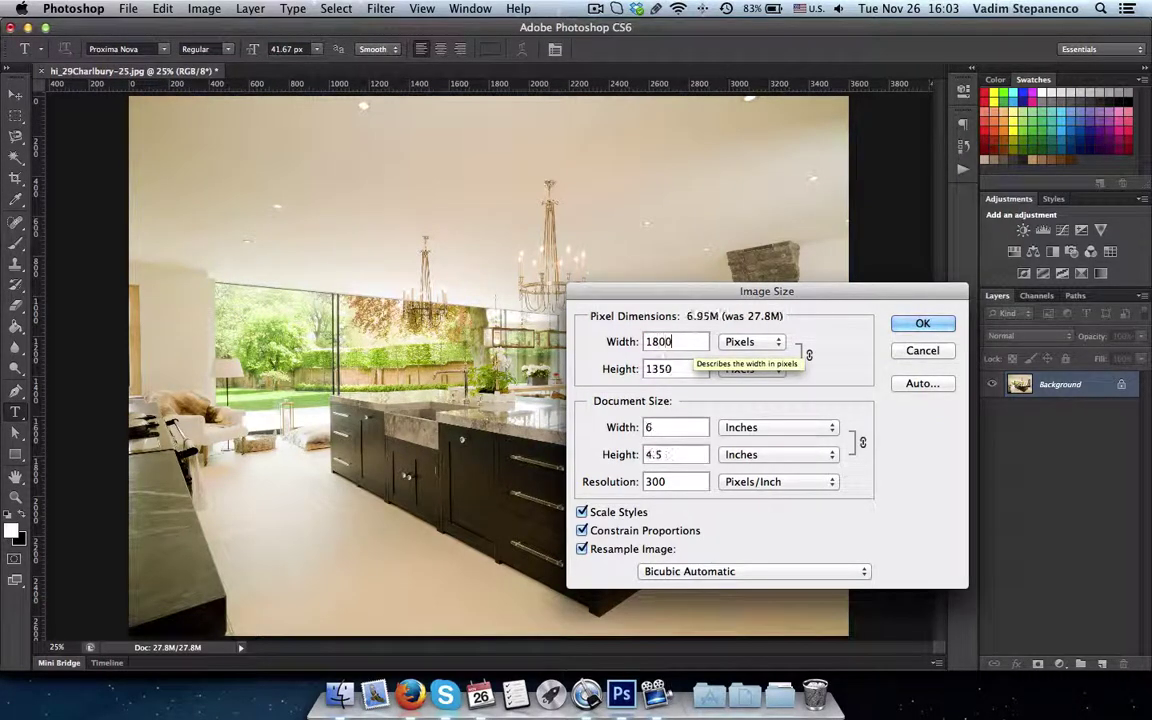
click(942, 324)
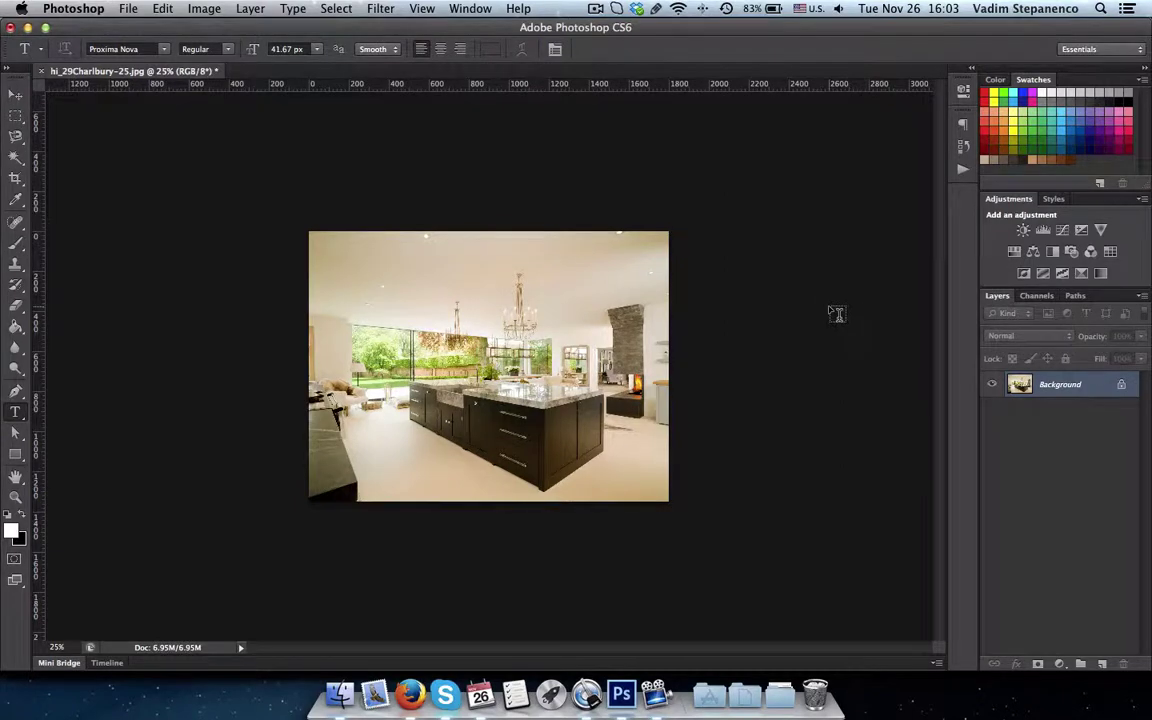
Step: Save the resized image for web, prefixing the file name with 1600_
key(super+alt+shift+s)
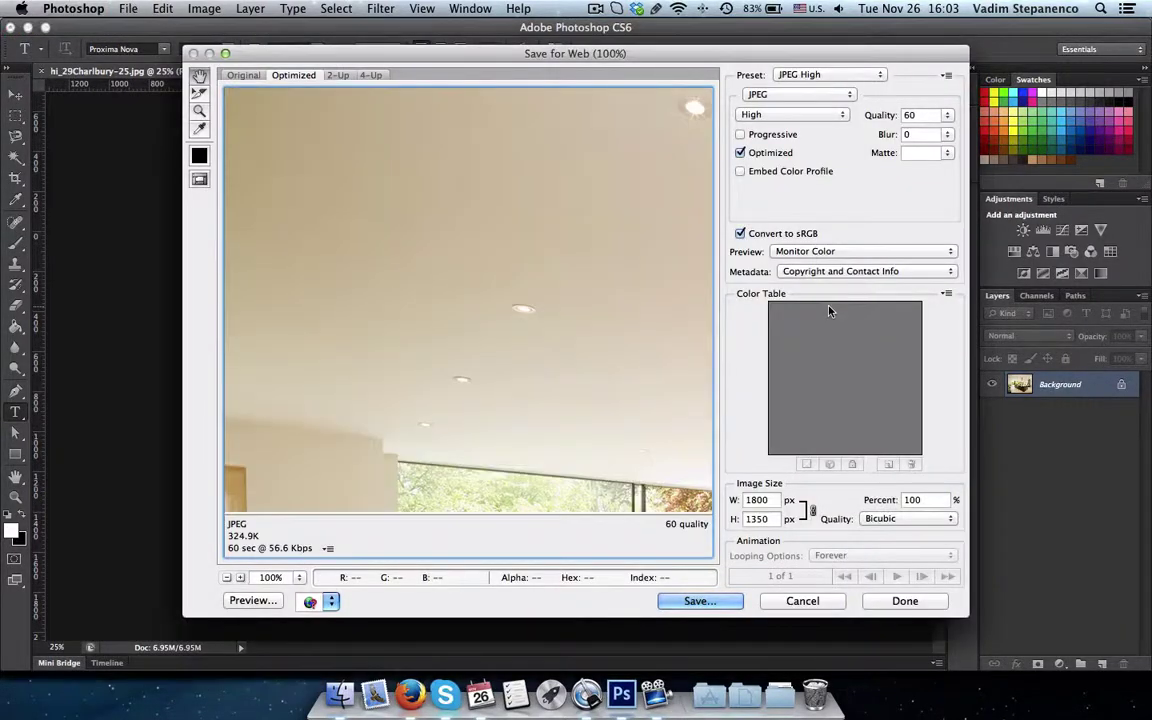
click(698, 603)
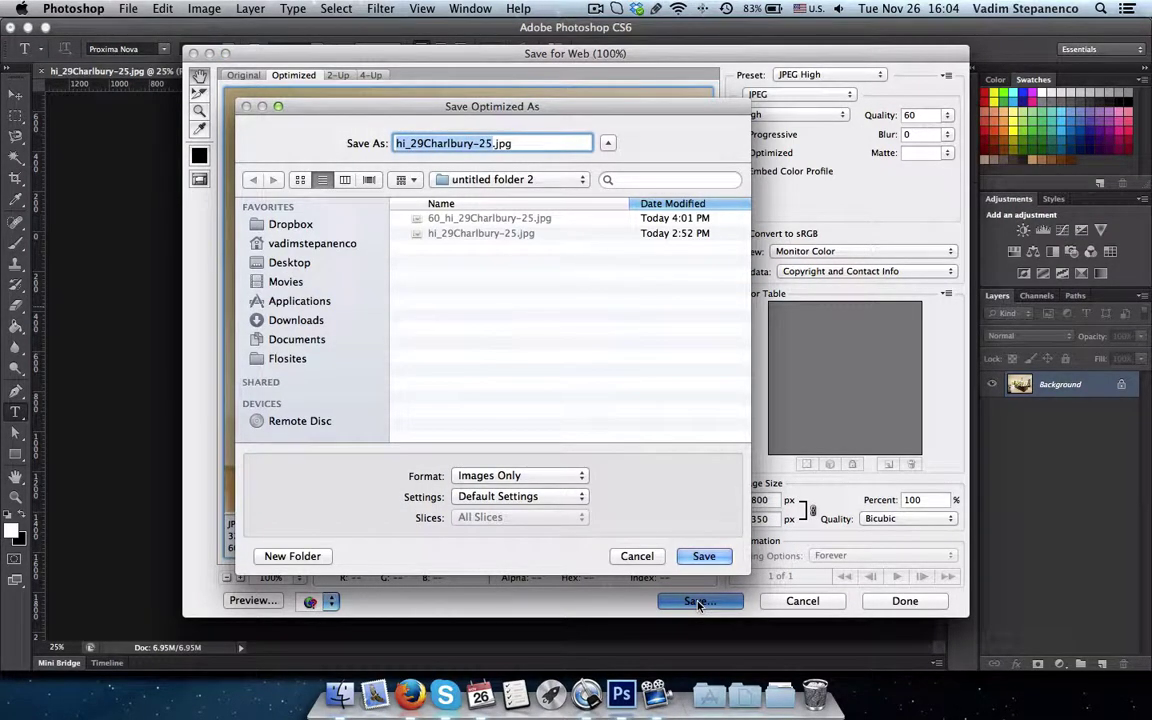
click(397, 143)
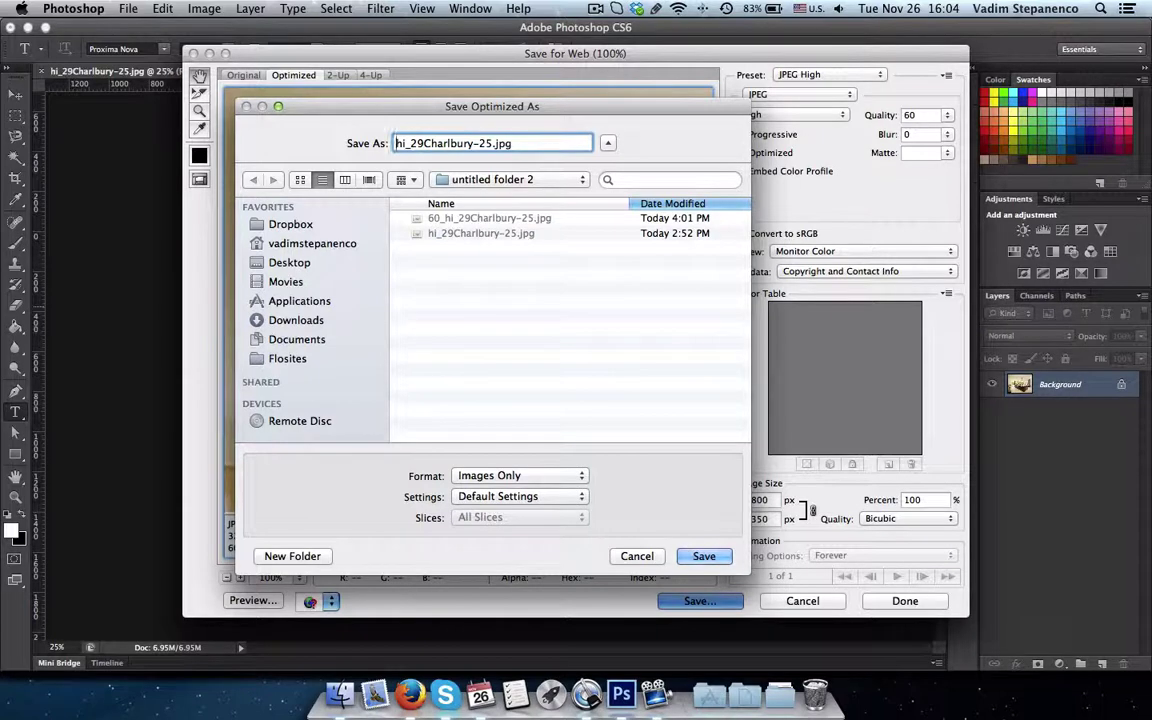
text(1600)
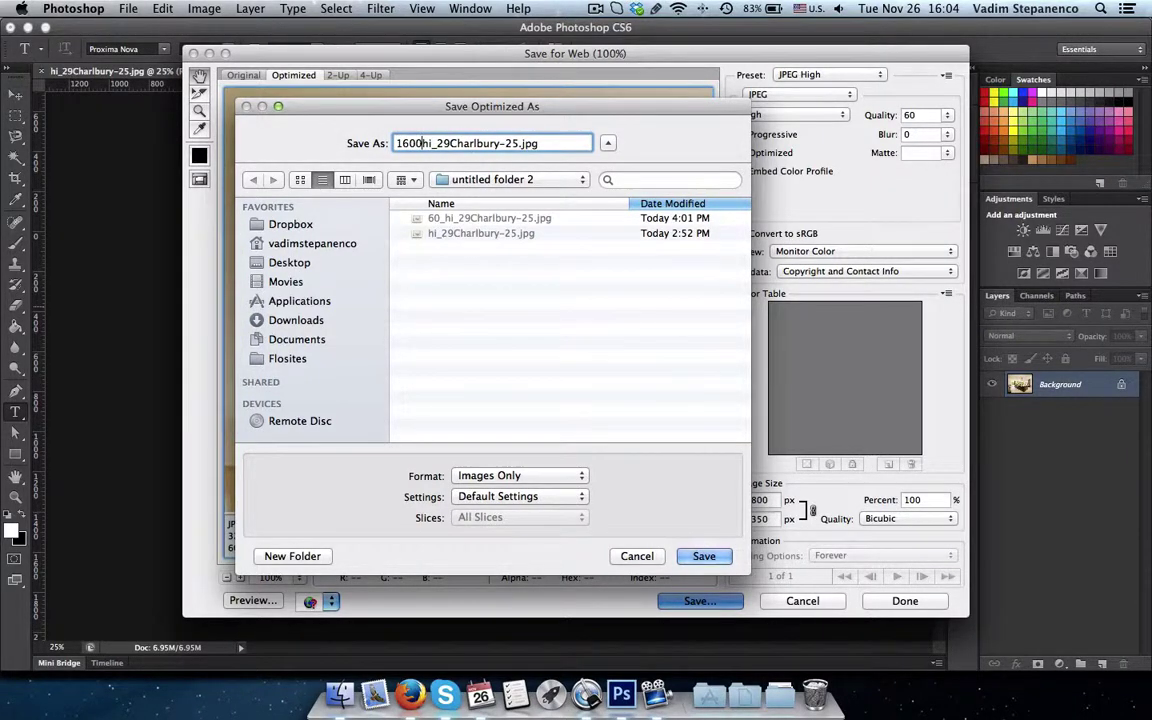
text(_)
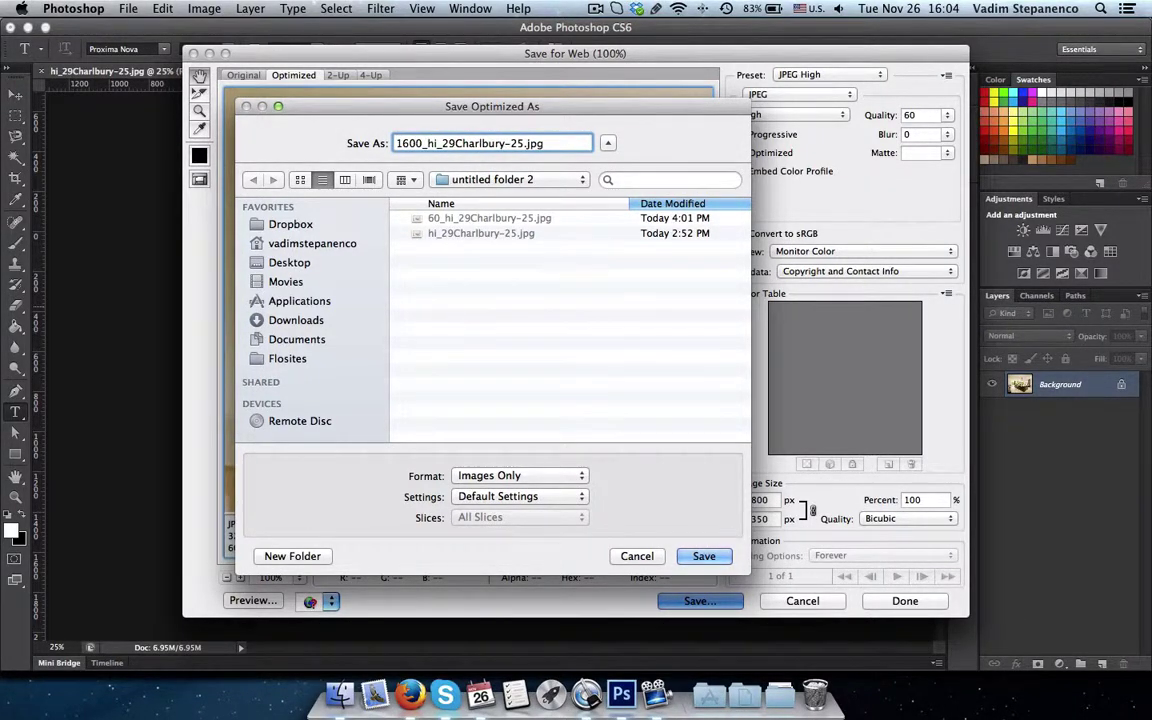
key(Return)
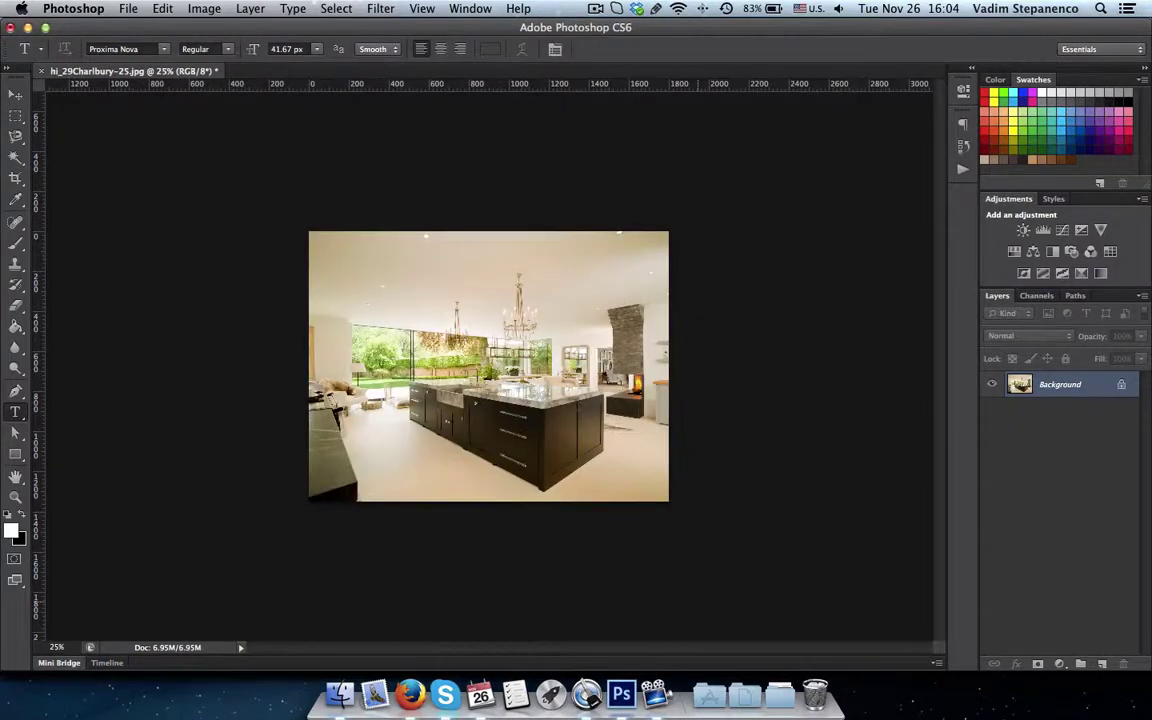
Step: Quick Look the new 334 KB 1600_hi_29Charlbury-25.jpg in untitled folder 2
click(340, 694)
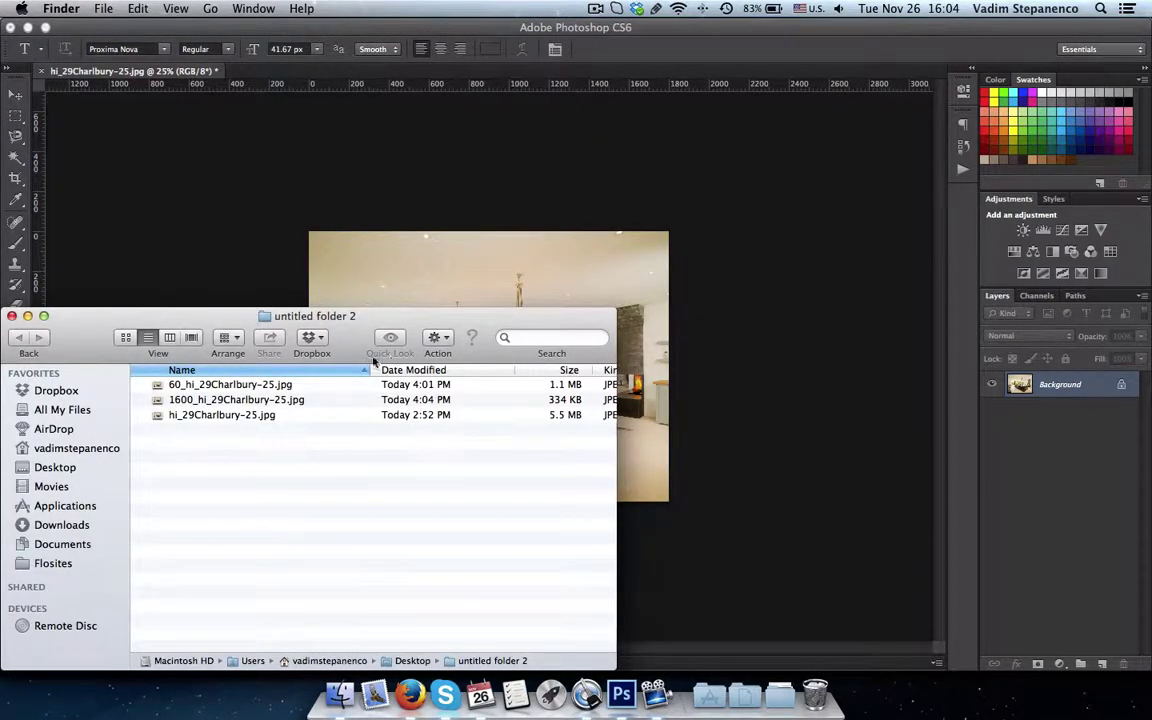
click(305, 402)
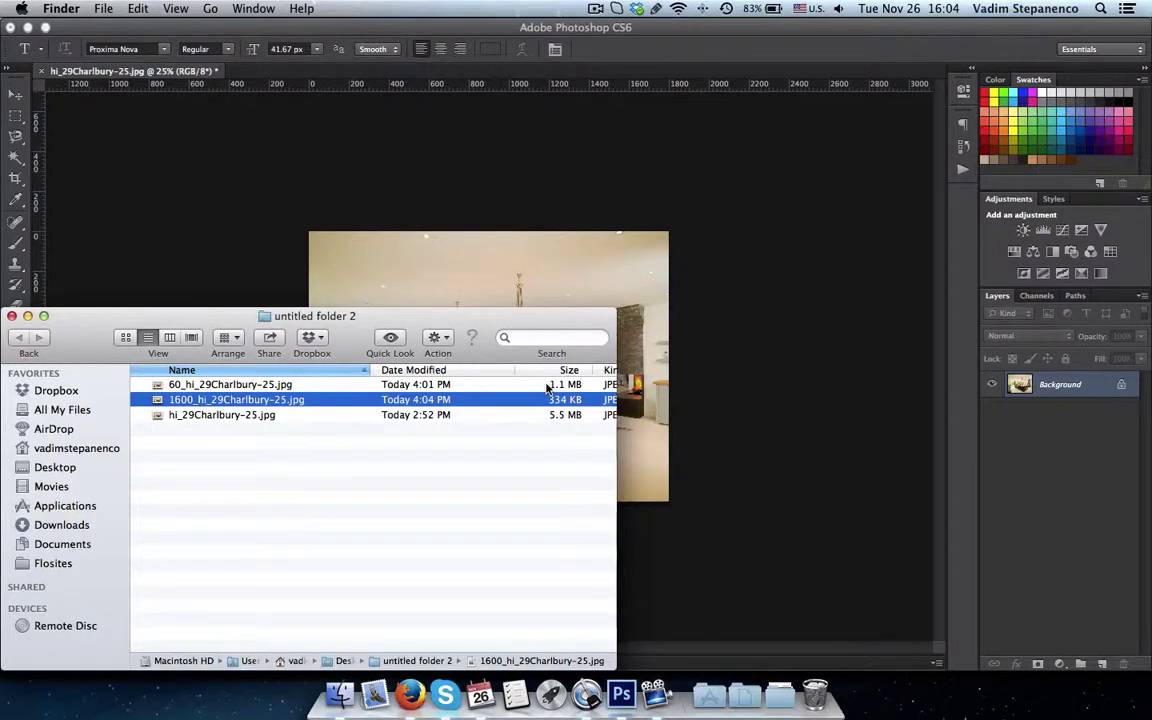
key(space)
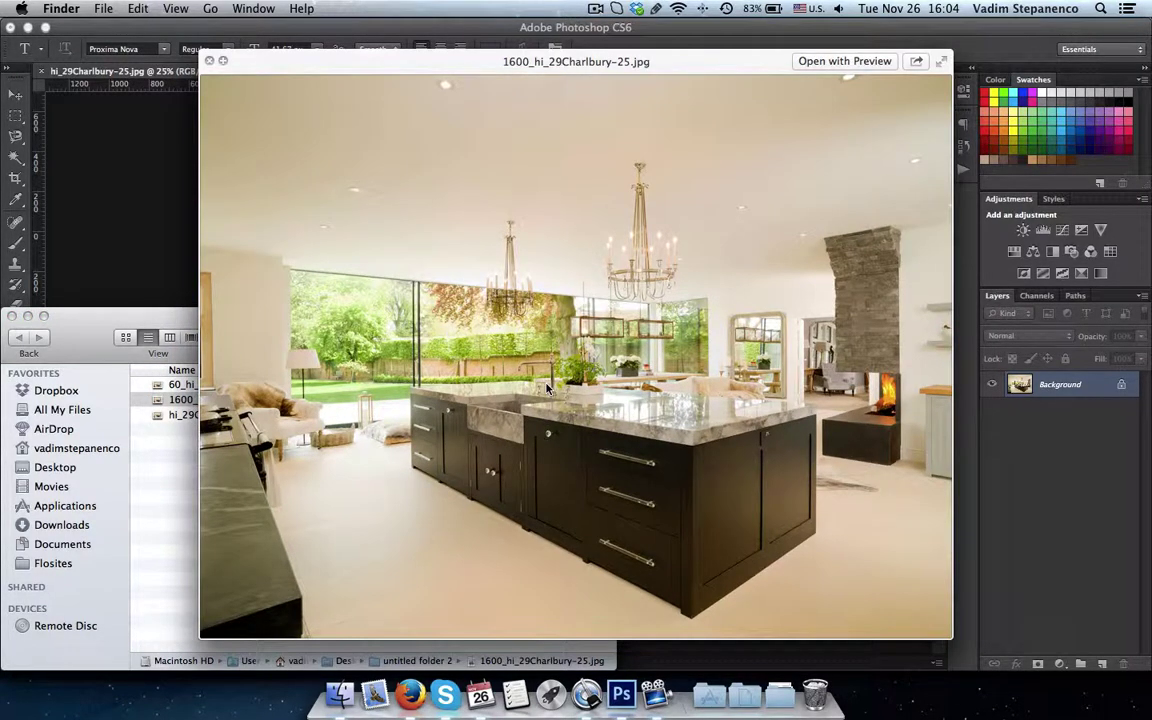
key(space)
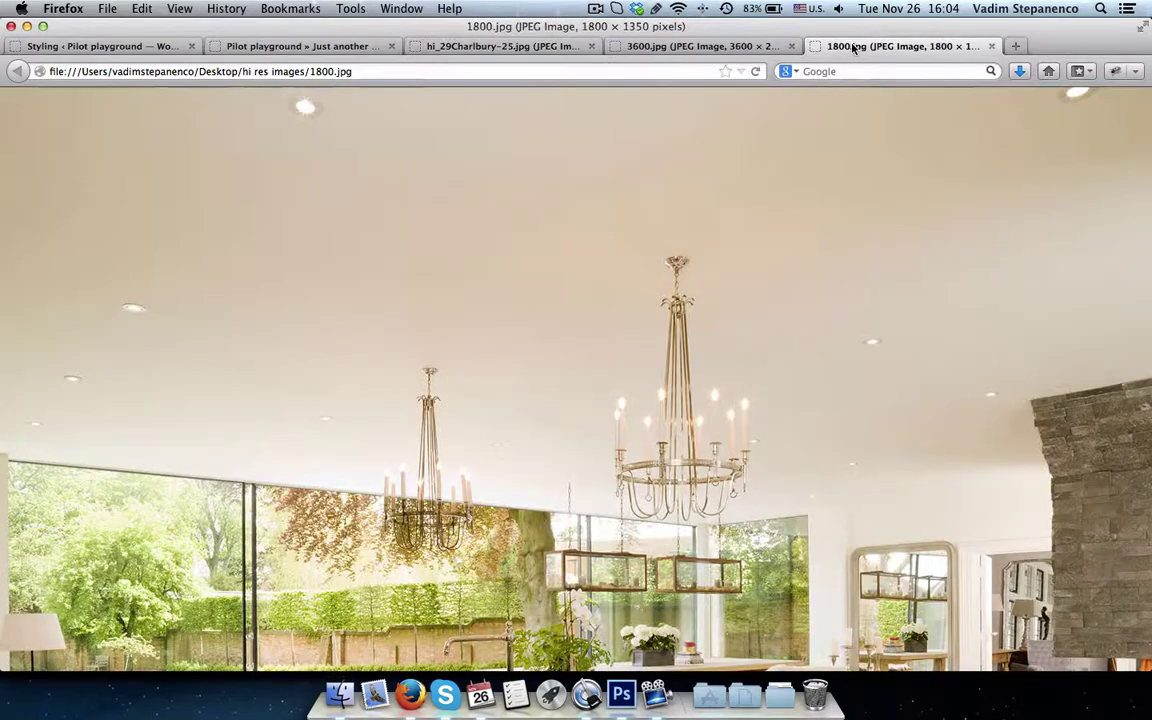
Step: Scale both 1800.jpg and 3600.jpg to fit the window
click(499, 206)
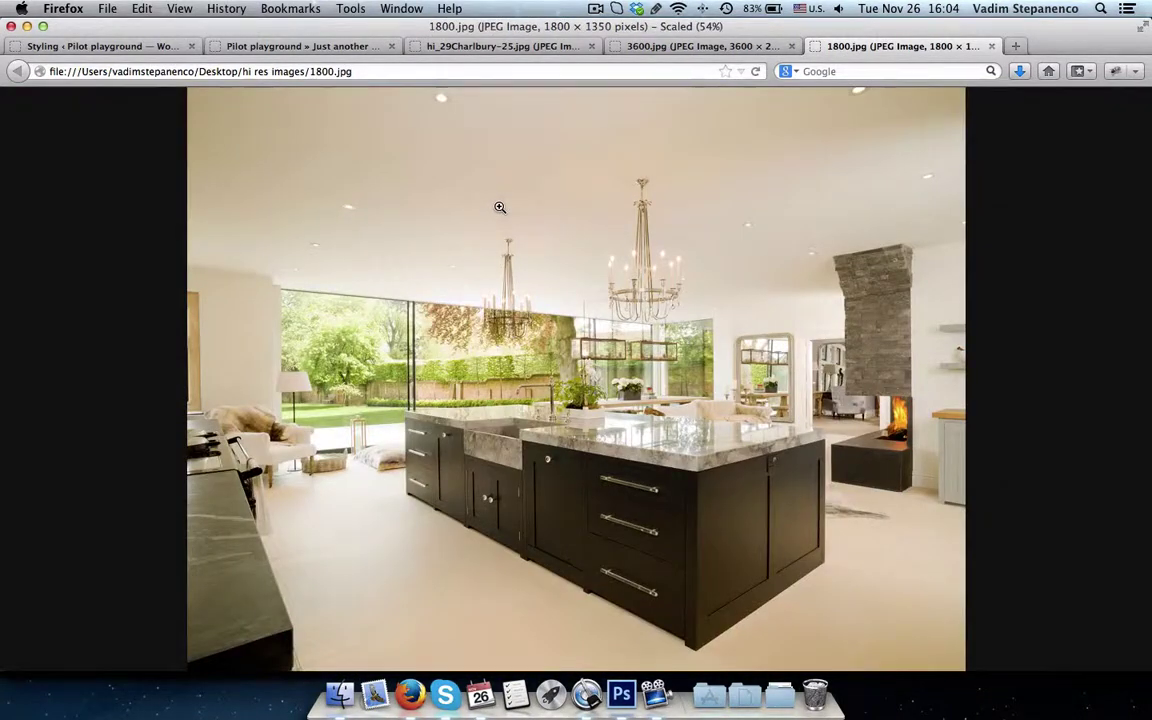
key(ctrl+shift+Tab)
click(546, 127)
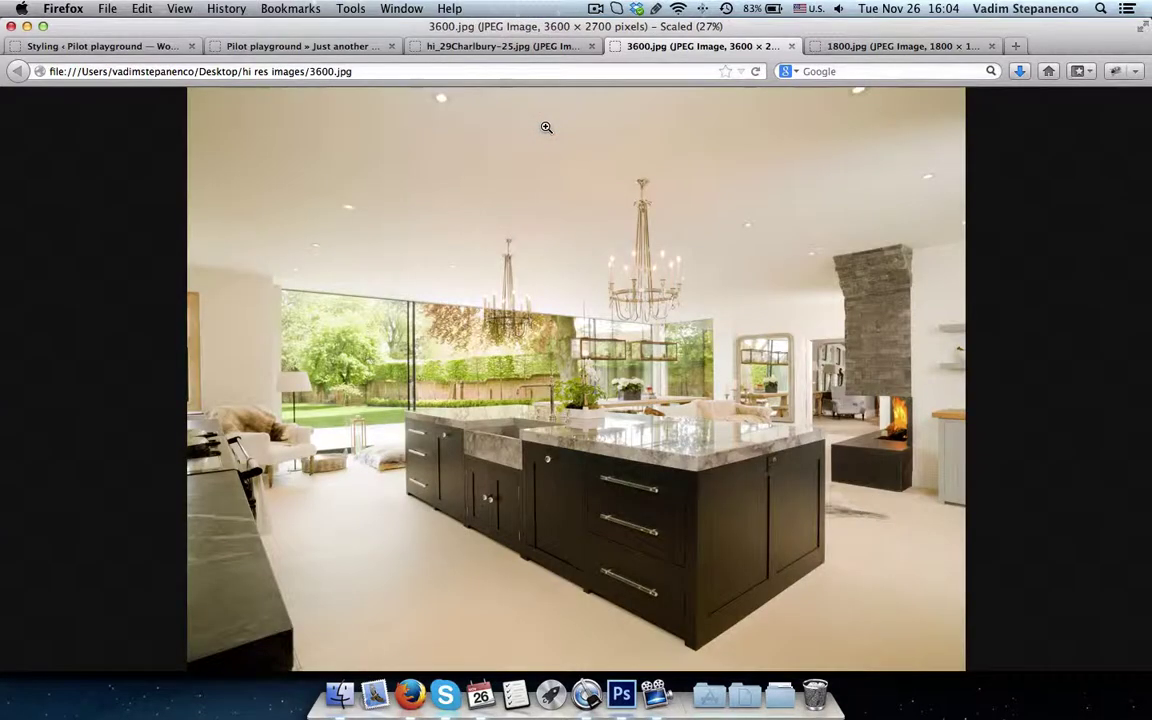
Step: Toggle repeatedly between the 1800.jpg and 3600.jpg tabs to compare them
key(ctrl+Tab)
key(ctrl+shift+Tab)
key(ctrl+Tab)
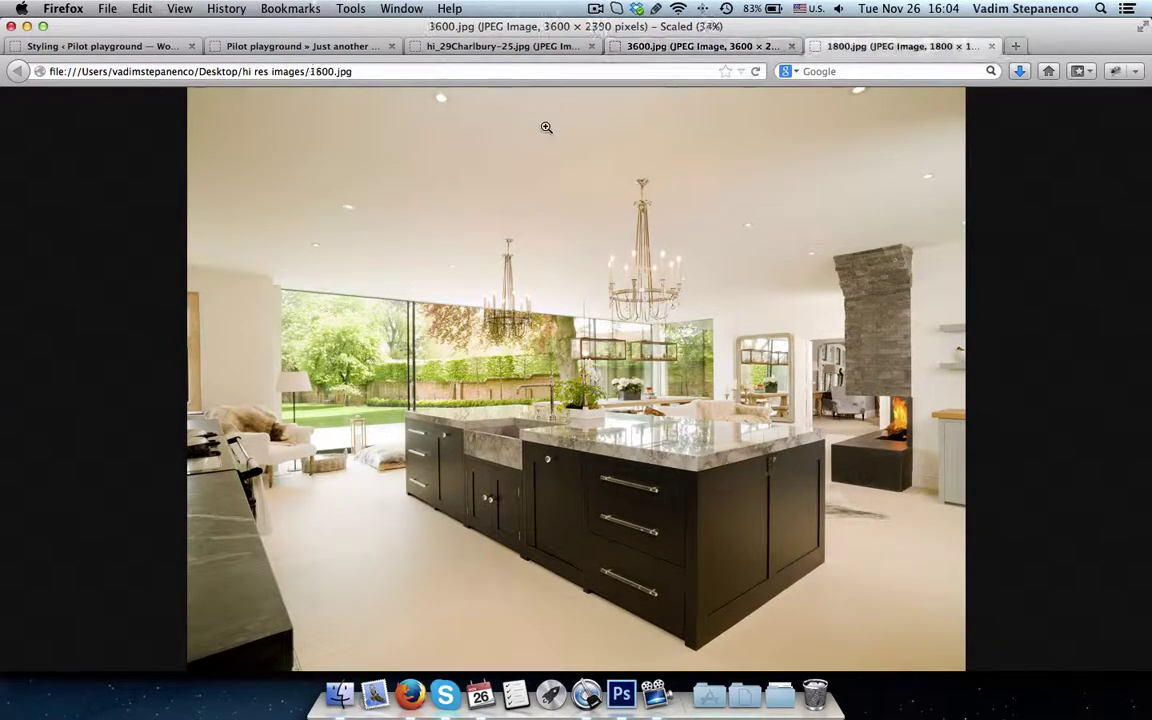
key(ctrl+shift+Tab)
key(ctrl+Tab)
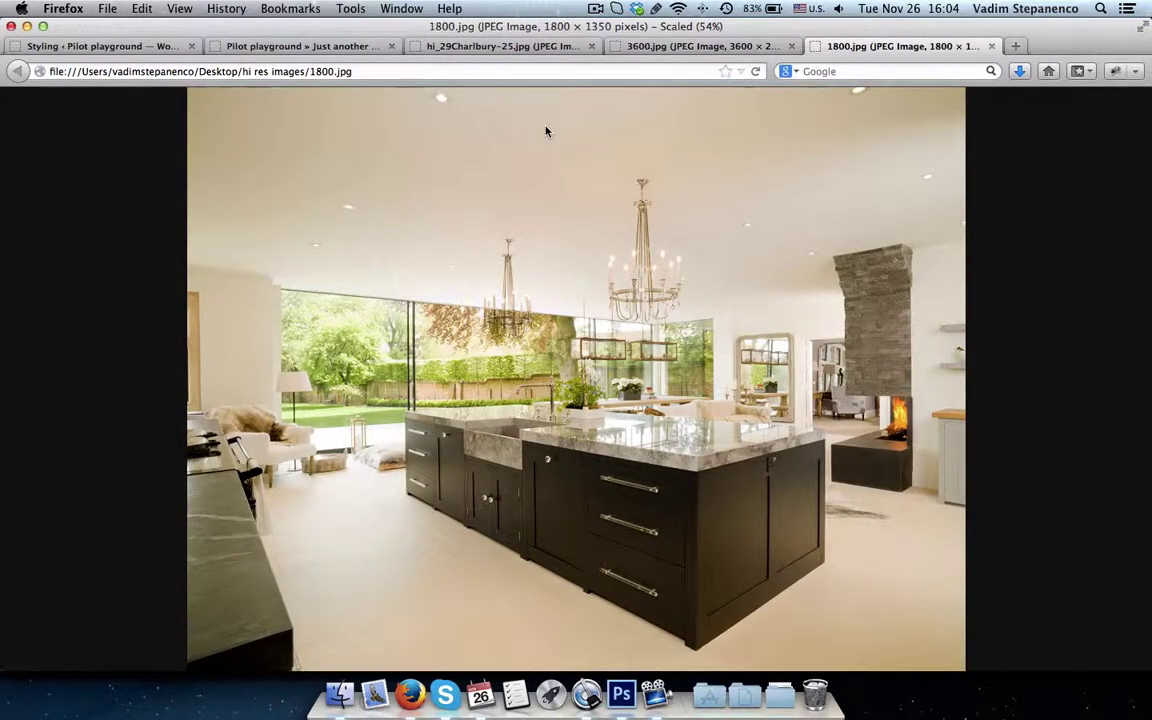
key(ctrl+shift+Tab)
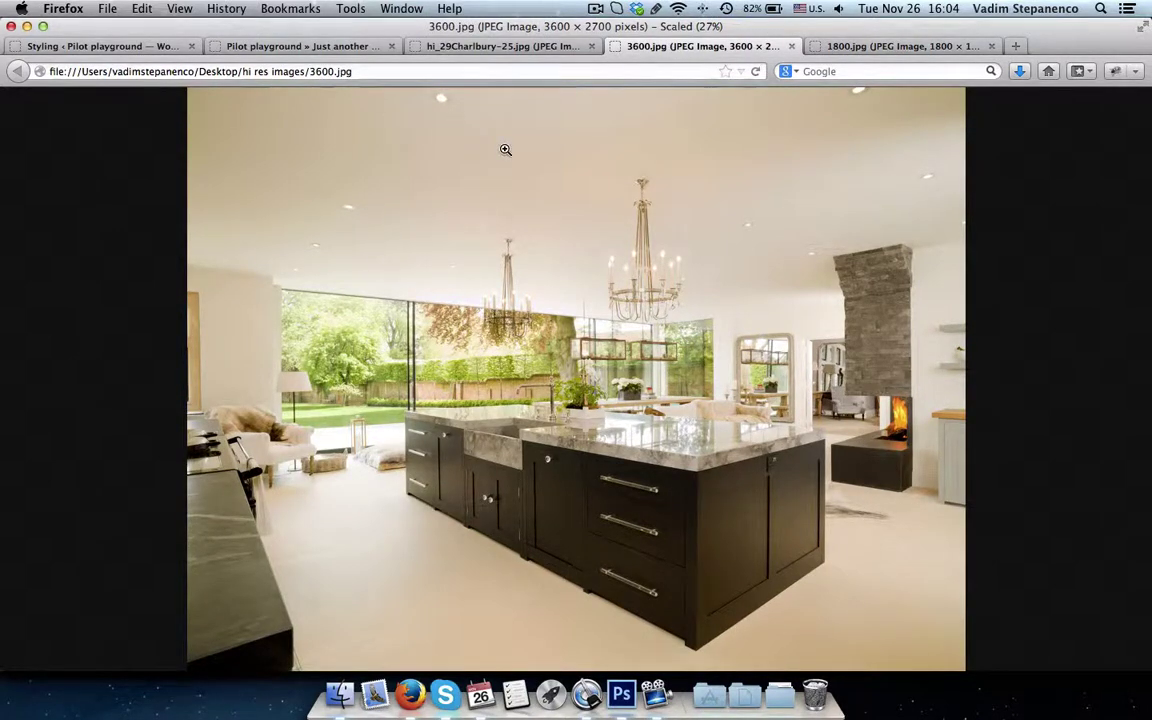
key(ctrl+Tab)
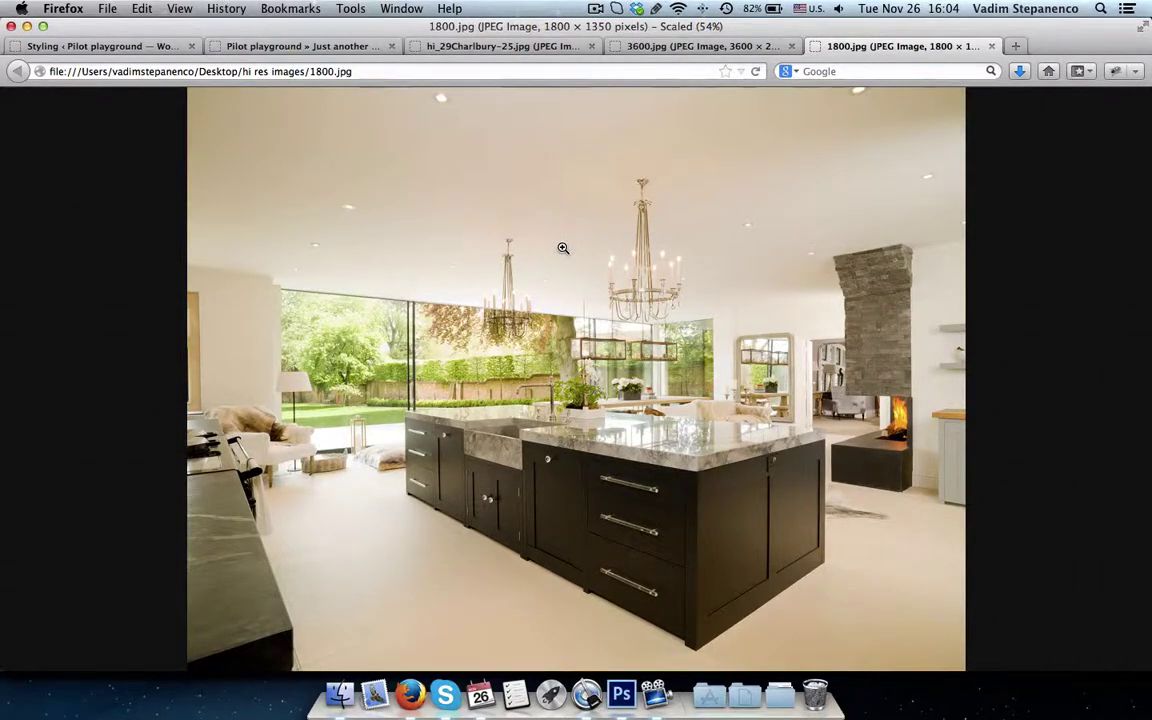
key(ctrl+shift+Tab)
key(ctrl+Tab)
key(ctrl+shift+Tab)
key(ctrl+Tab)
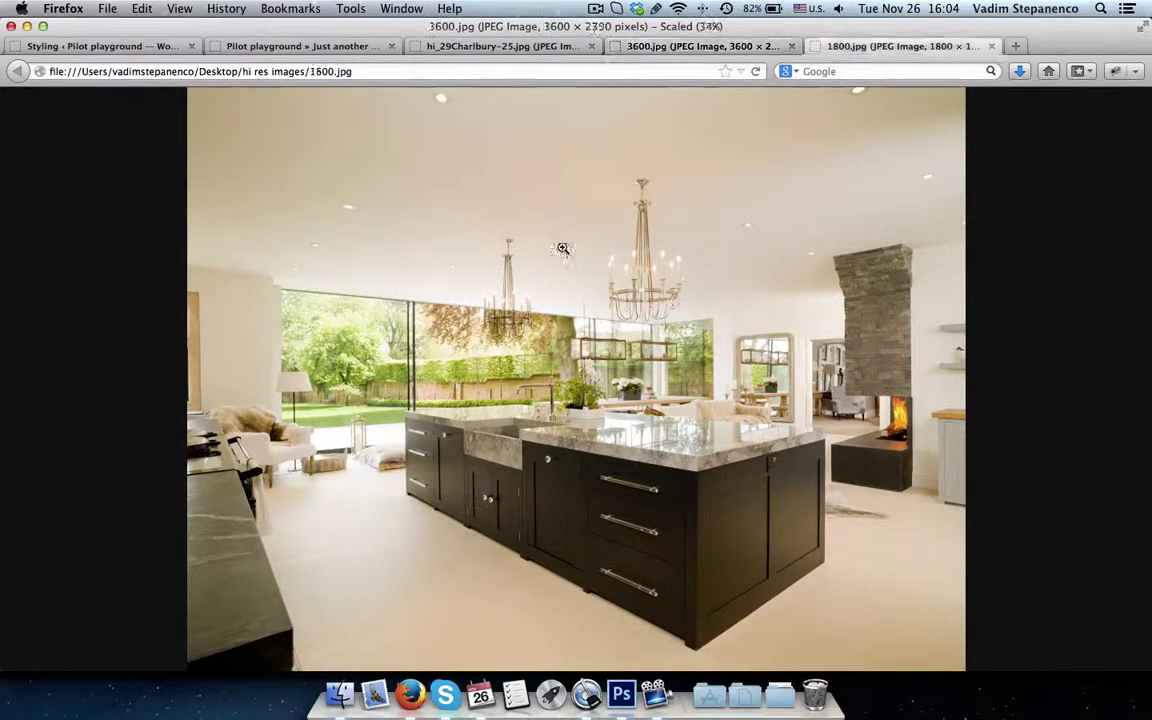
key(ctrl+shift+Tab)
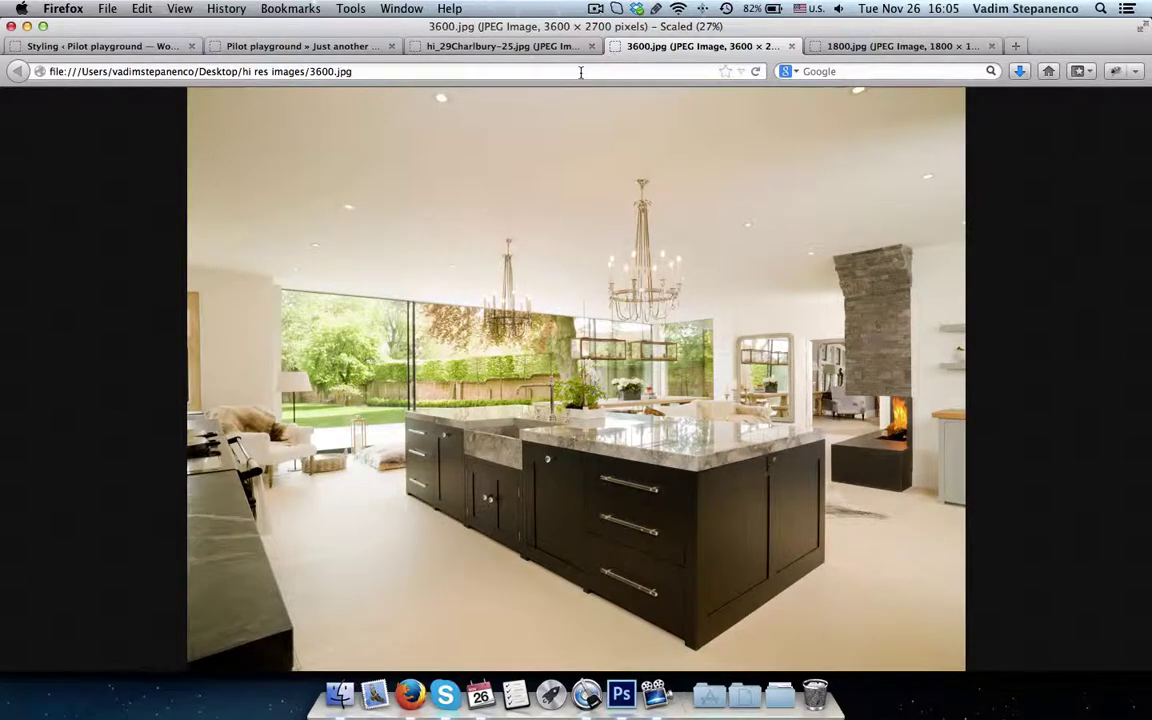
Step: Switch to Finder to compare the three JPEG sizes: 1.1 MB, 334 KB and 5.5 MB
key(super+Tab)
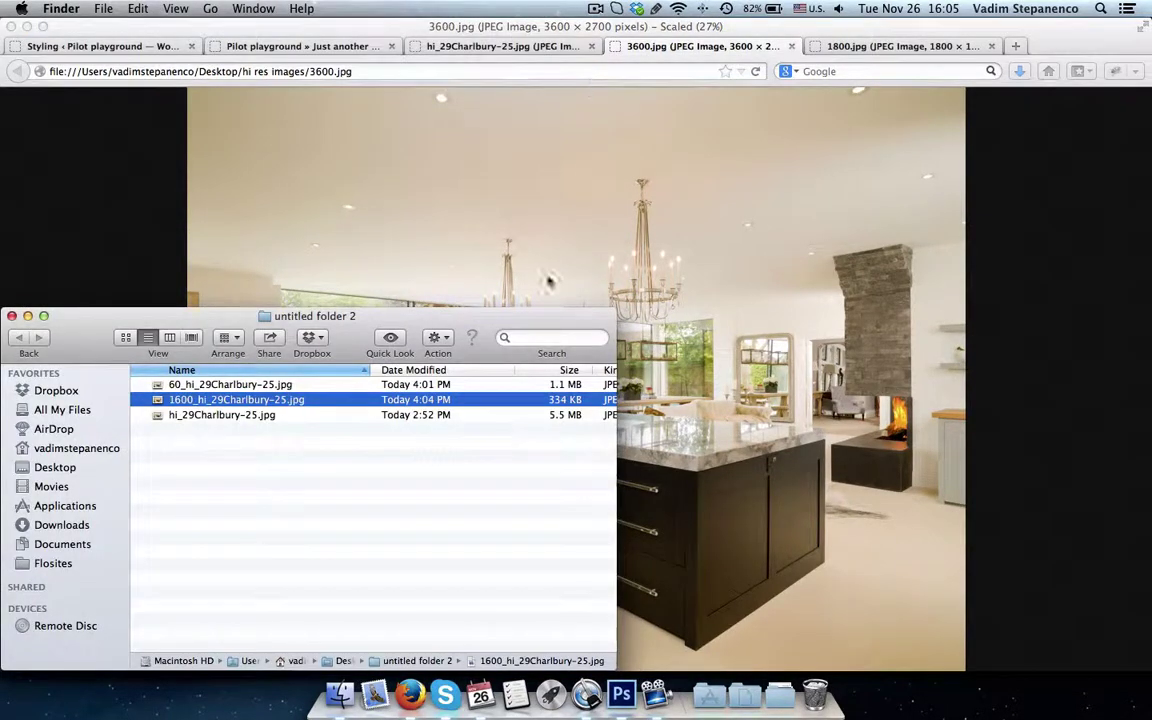